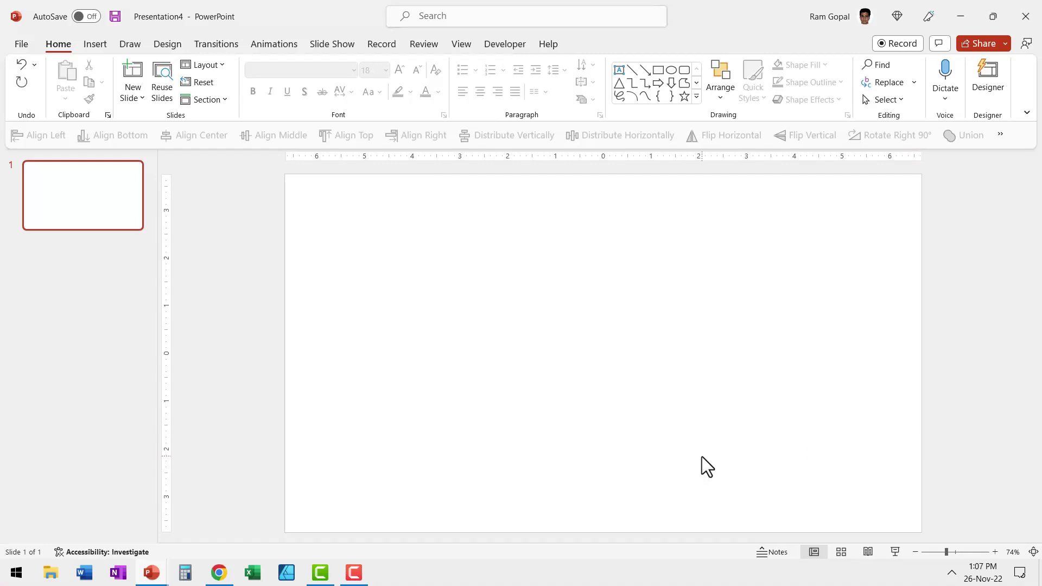
Add a text box reading 'Arte' in Tw Cen MT Condensed Extra Bold
left_click(619, 71)
left_click(483, 353)
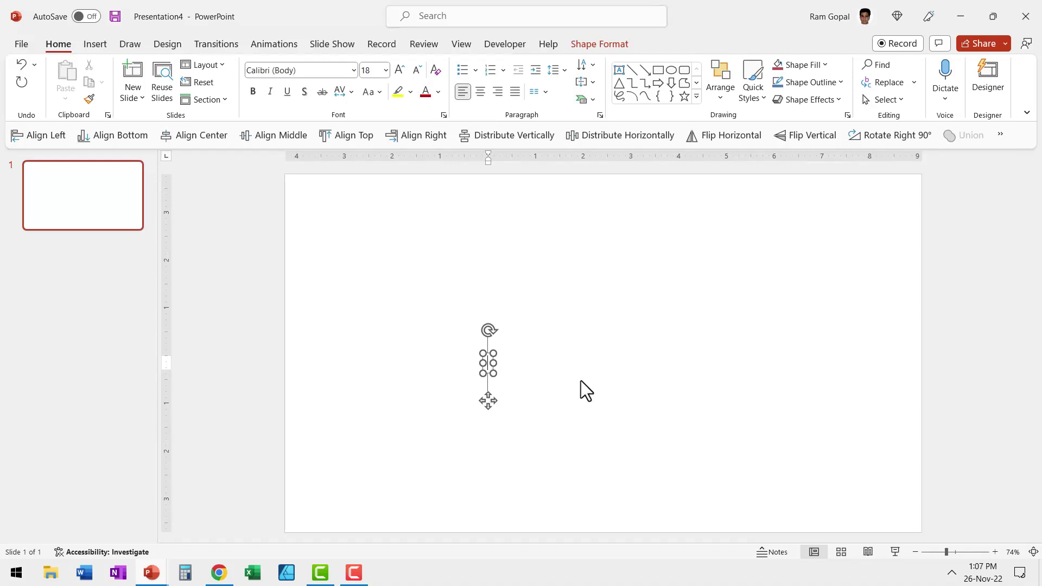
type("Arte")
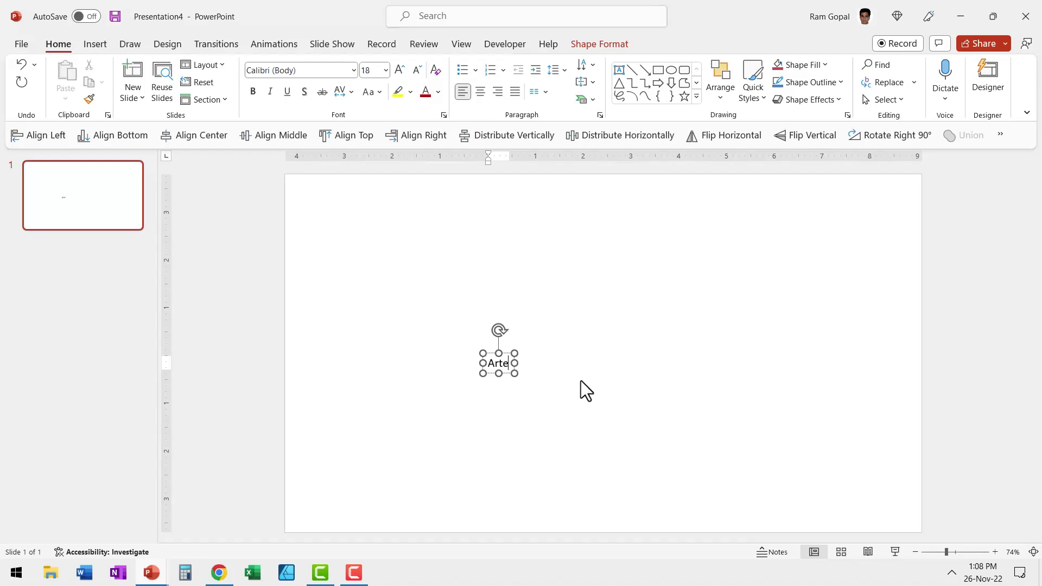
left_click(504, 356)
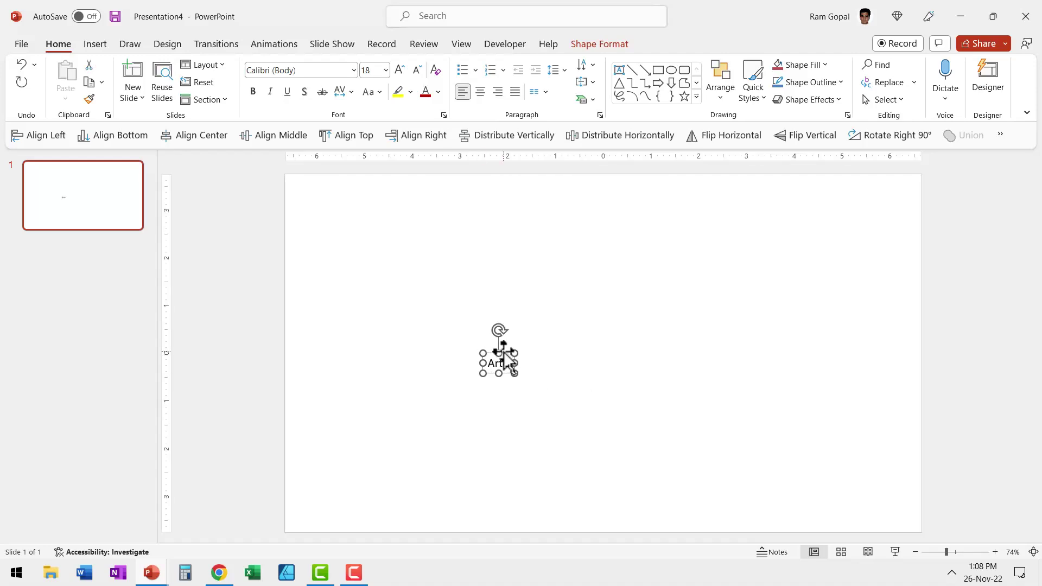
left_click(353, 70)
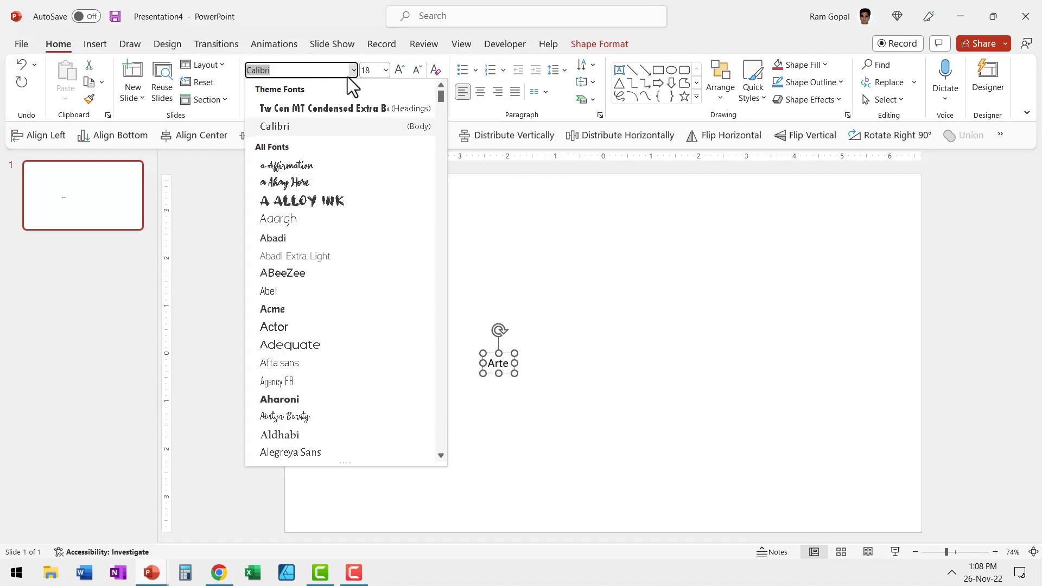
left_click(334, 107)
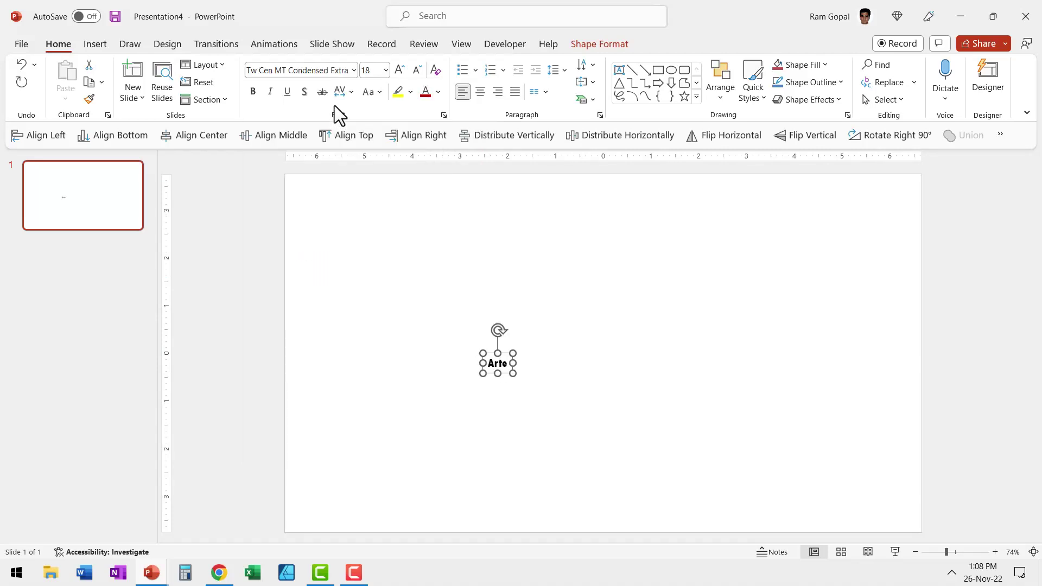
Size Arte at 96, enlarge it step by step to 344, and move it toward the centre
left_click(386, 70)
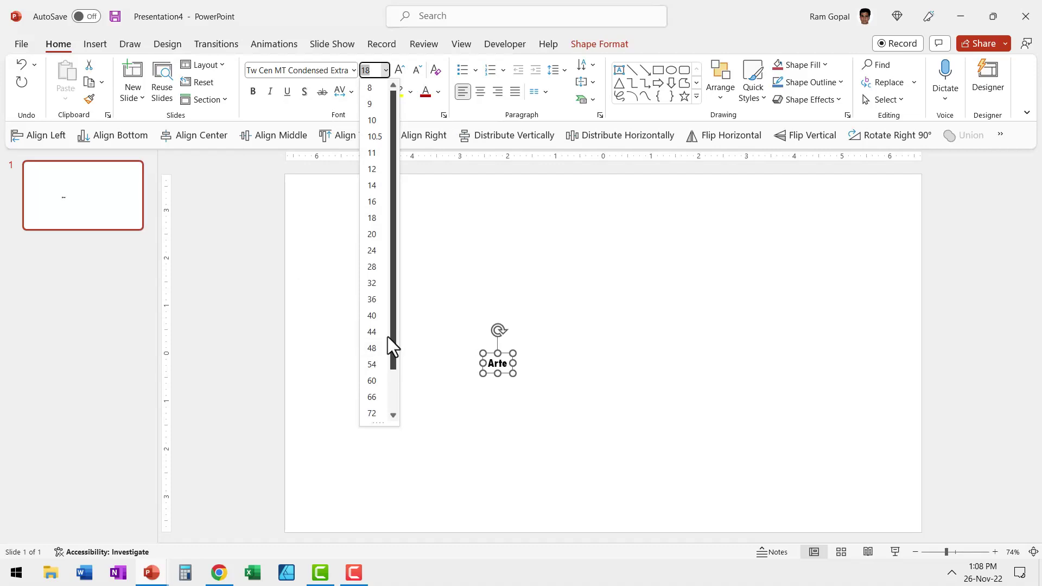
scroll(380, 347, "down", 1)
left_click(371, 412)
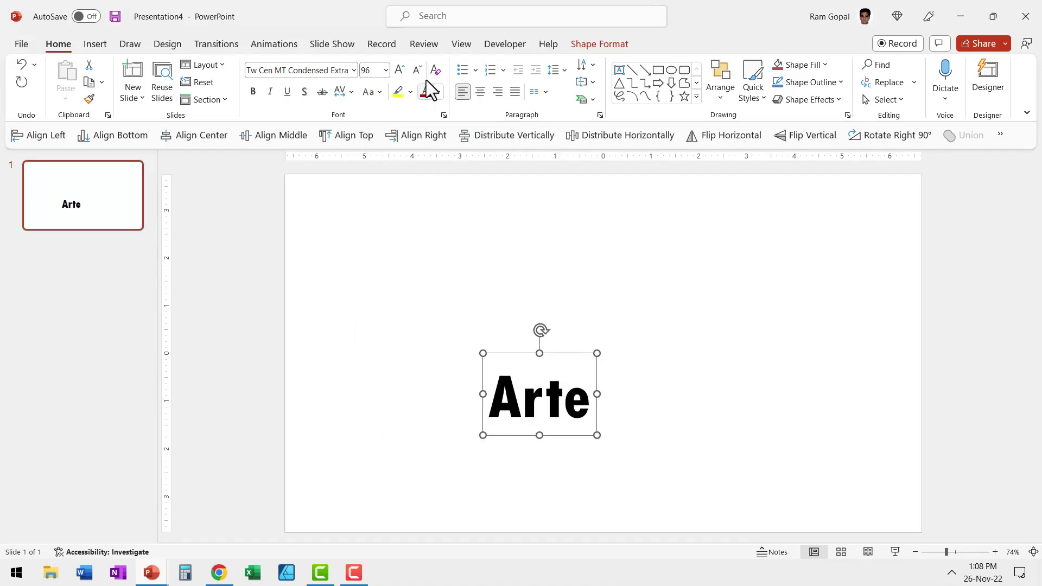
left_click(399, 71)
left_click(399, 71)
left_click(399, 70)
left_click(399, 71)
left_click(399, 70)
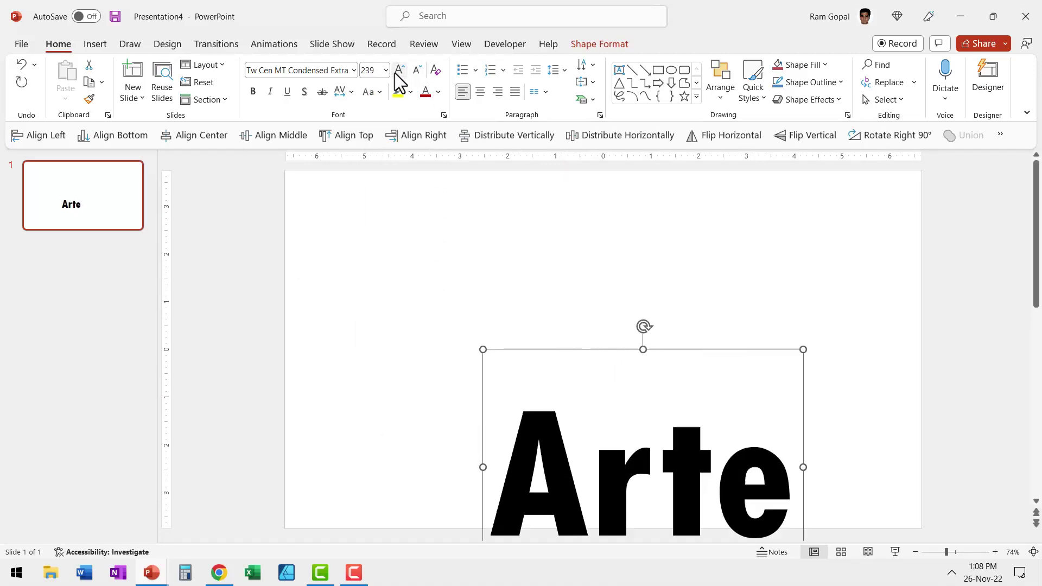
left_click(399, 70)
left_click(399, 70)
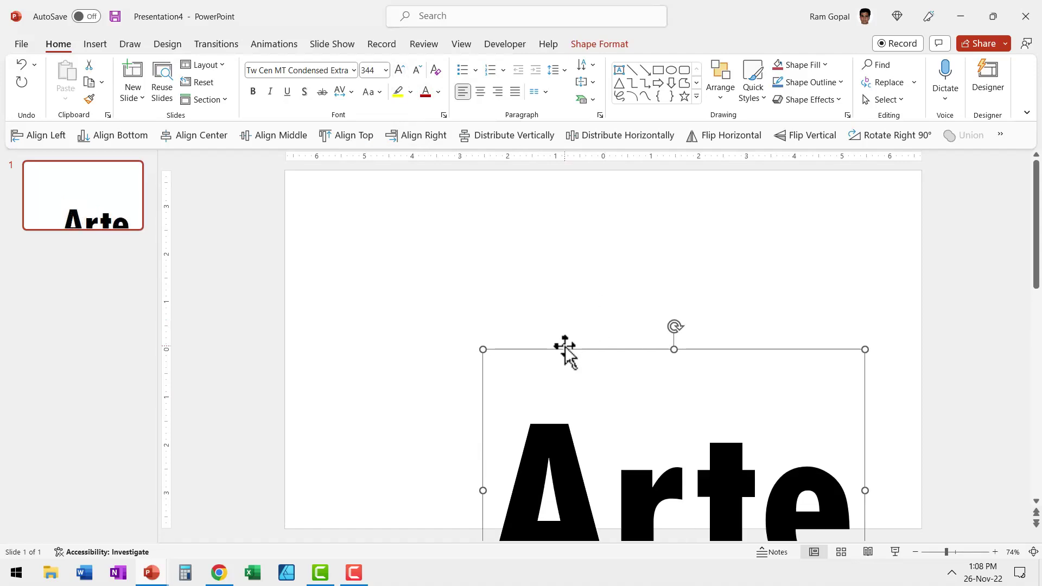
left_click_drag(565, 348, 772, 320)
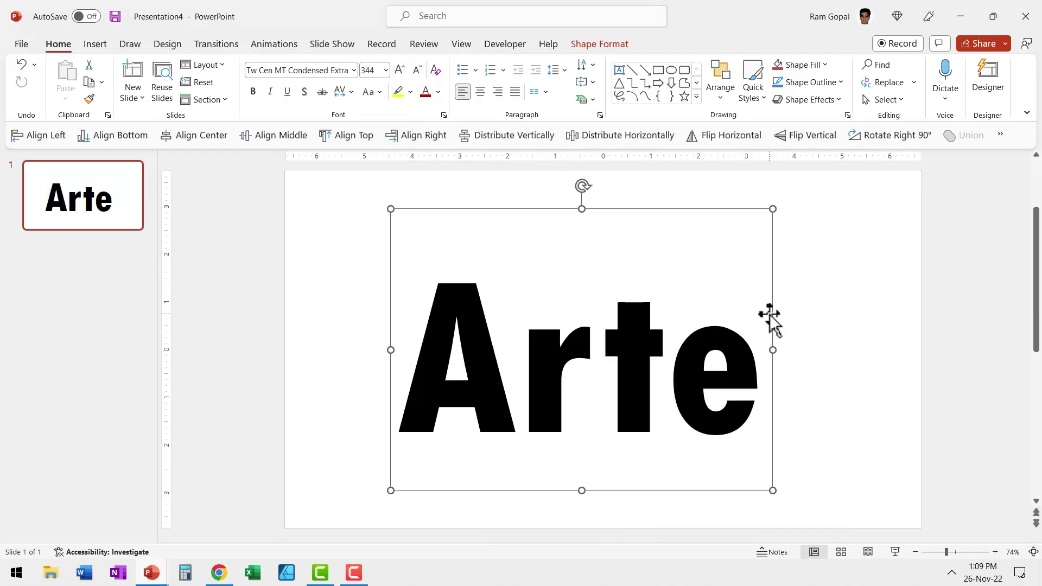
Centre the Arte text box horizontally and remove the fill from its letters
left_click(175, 138)
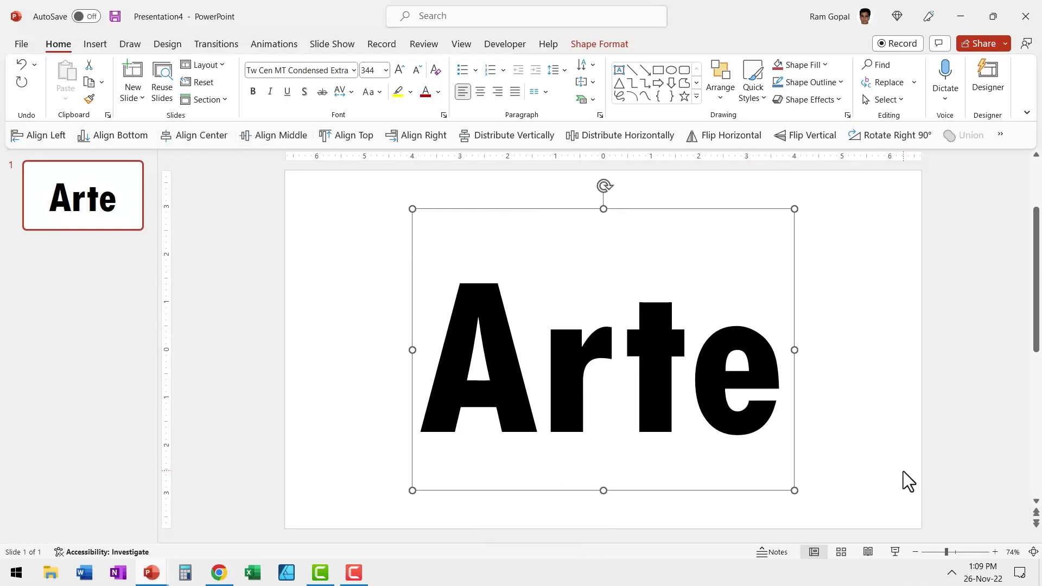
left_click(605, 44)
left_click(580, 63)
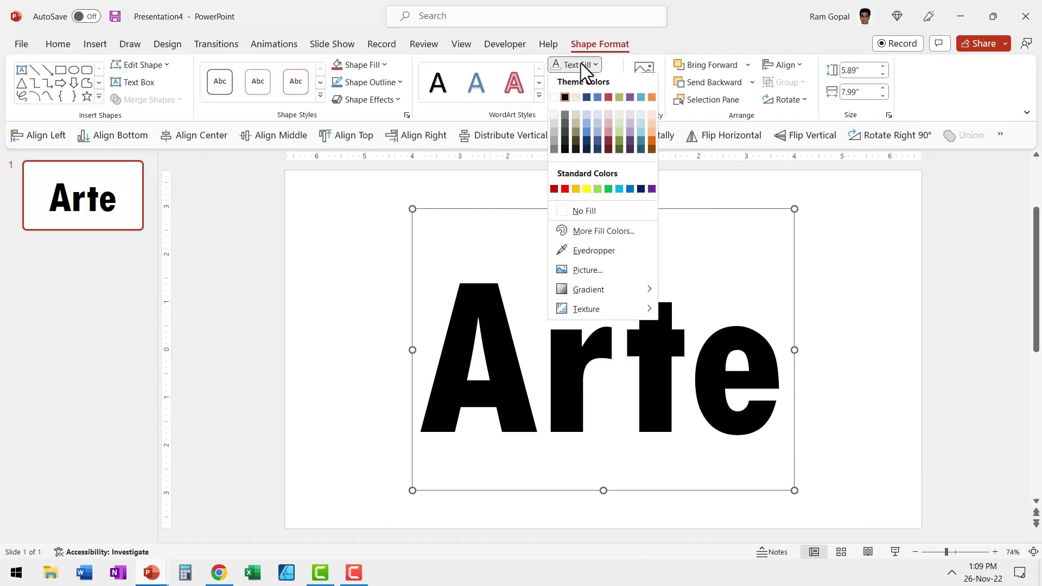
left_click(588, 212)
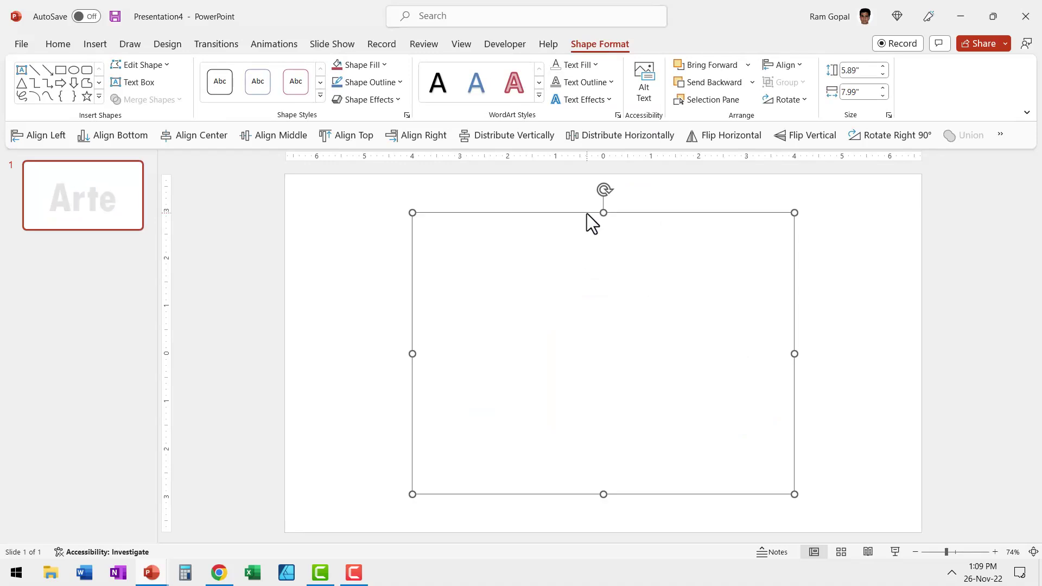
Give the Arte letters a grey text outline, then reselect the text box
left_click(594, 83)
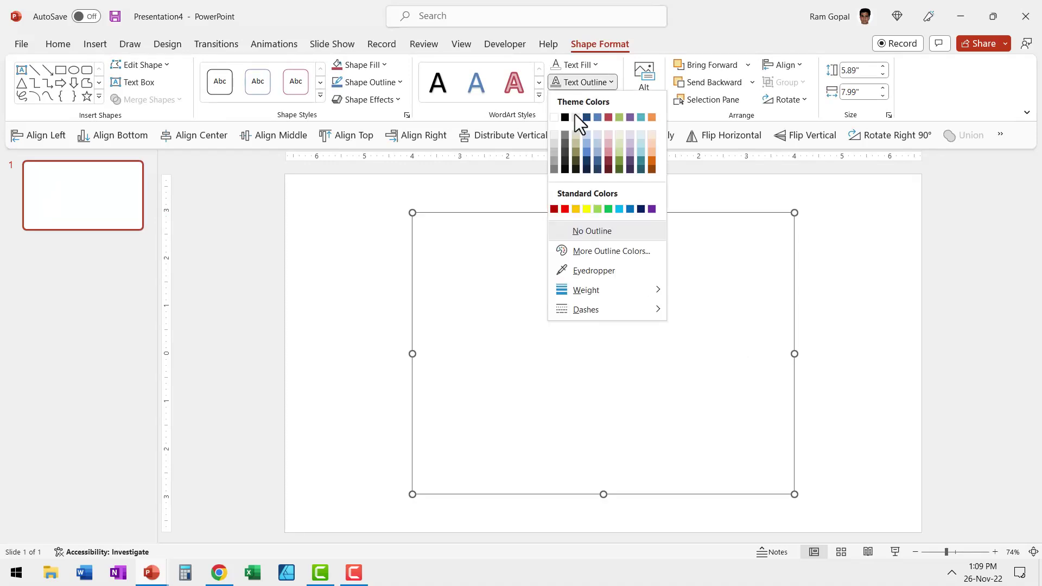
left_click(554, 154)
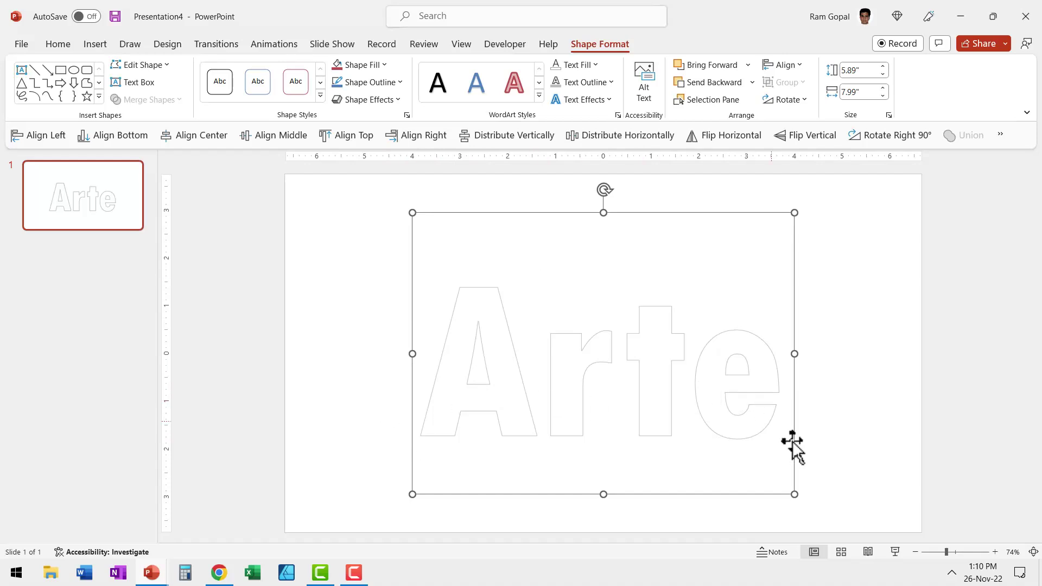
left_click(863, 489)
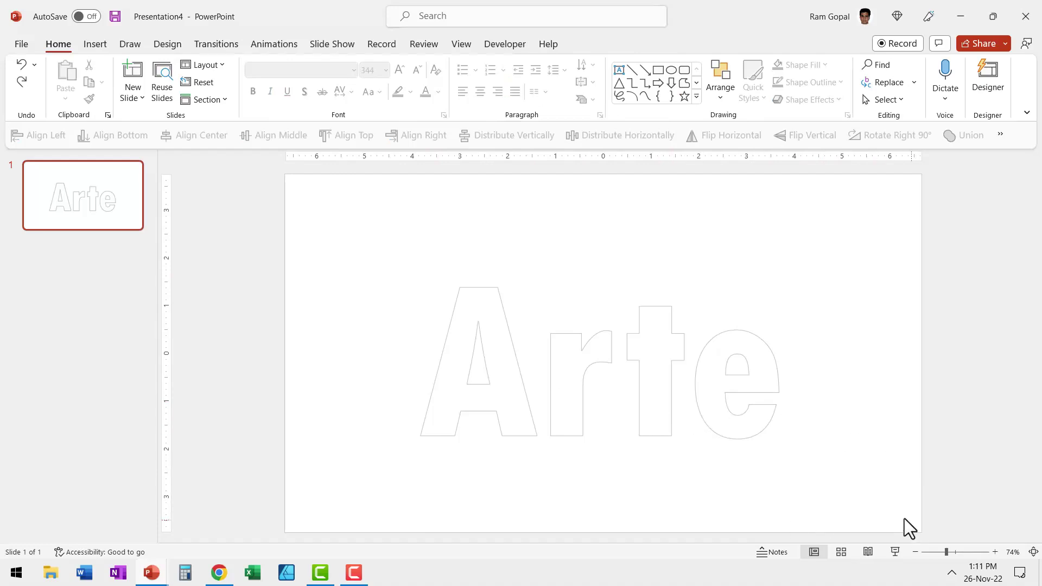
left_click_drag(911, 521, 162, 159)
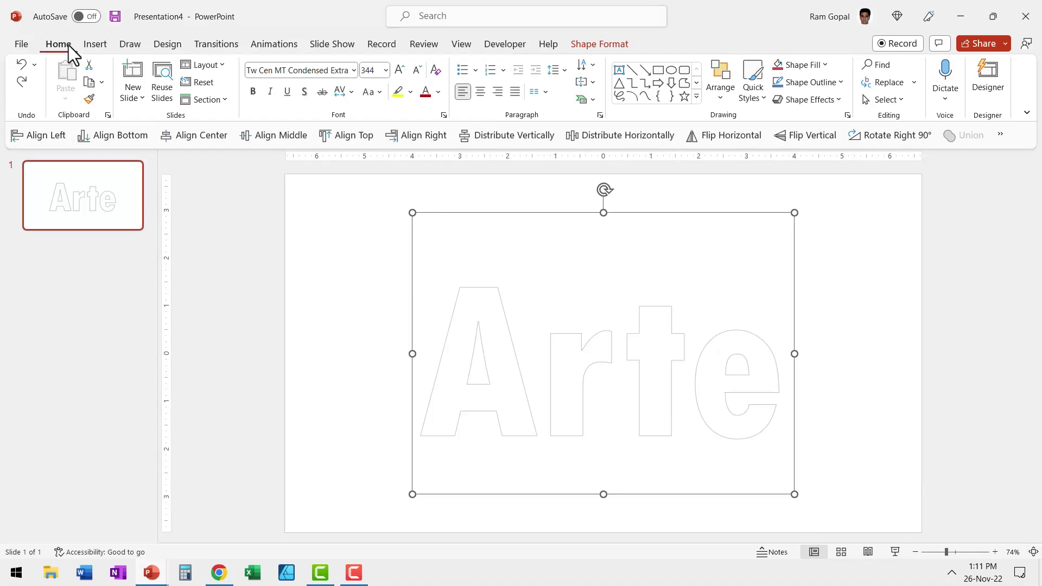
Lock TextBox 4 in the Selection Pane, then deselect it and close the pane
left_click(888, 100)
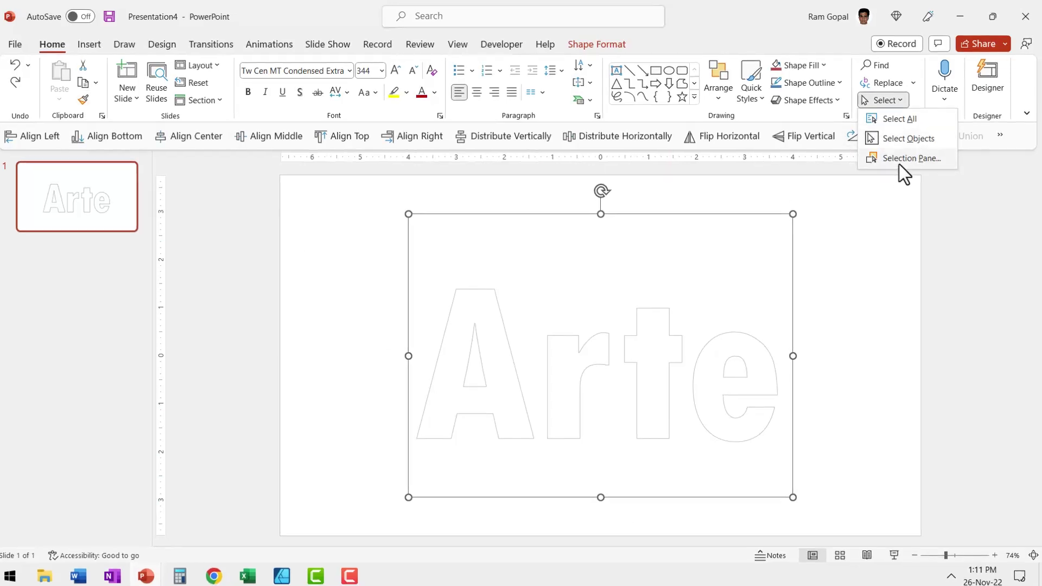
left_click(909, 157)
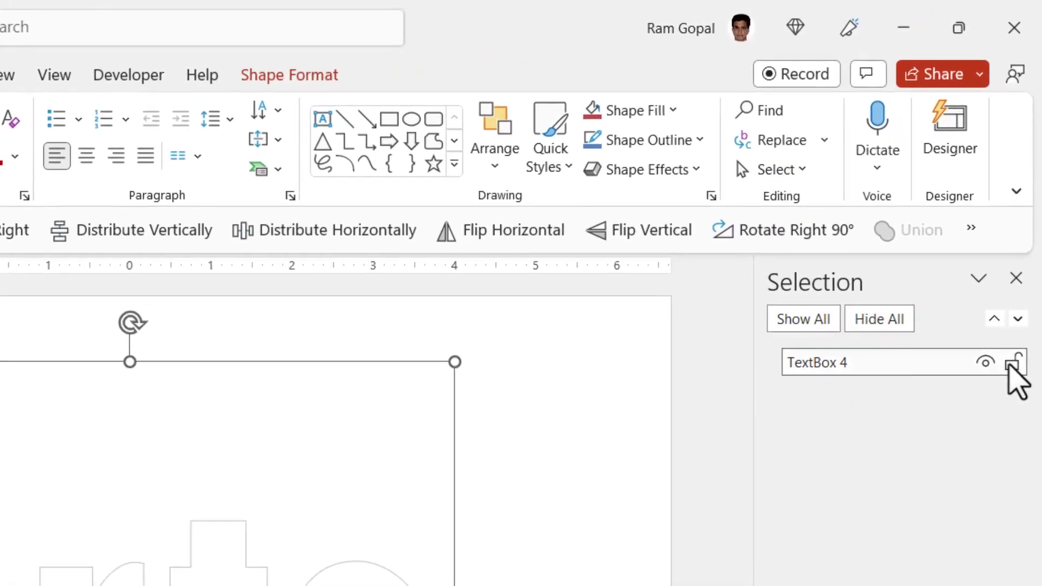
left_click(1010, 367)
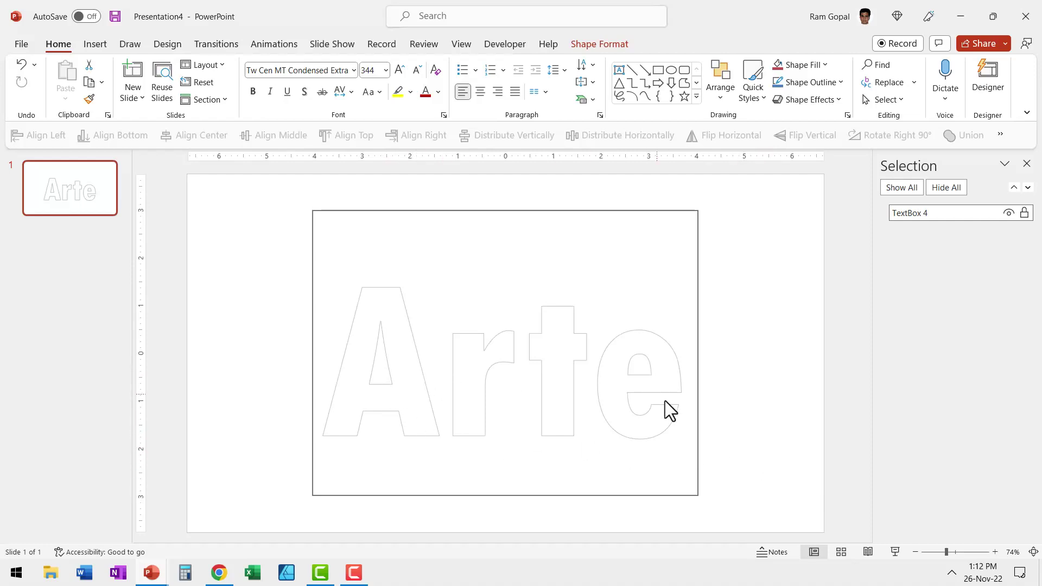
left_click(732, 465)
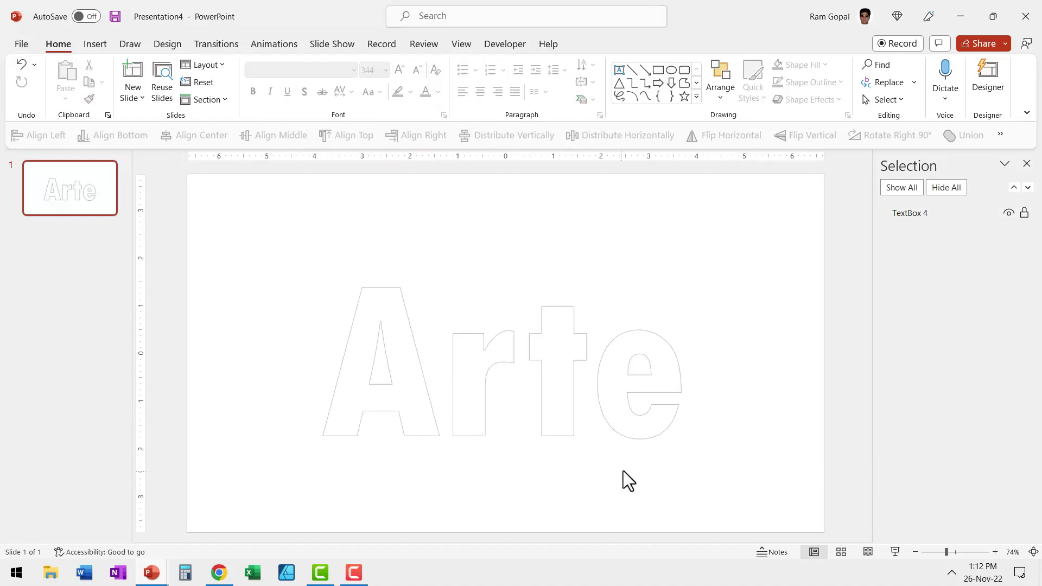
left_click(1027, 164)
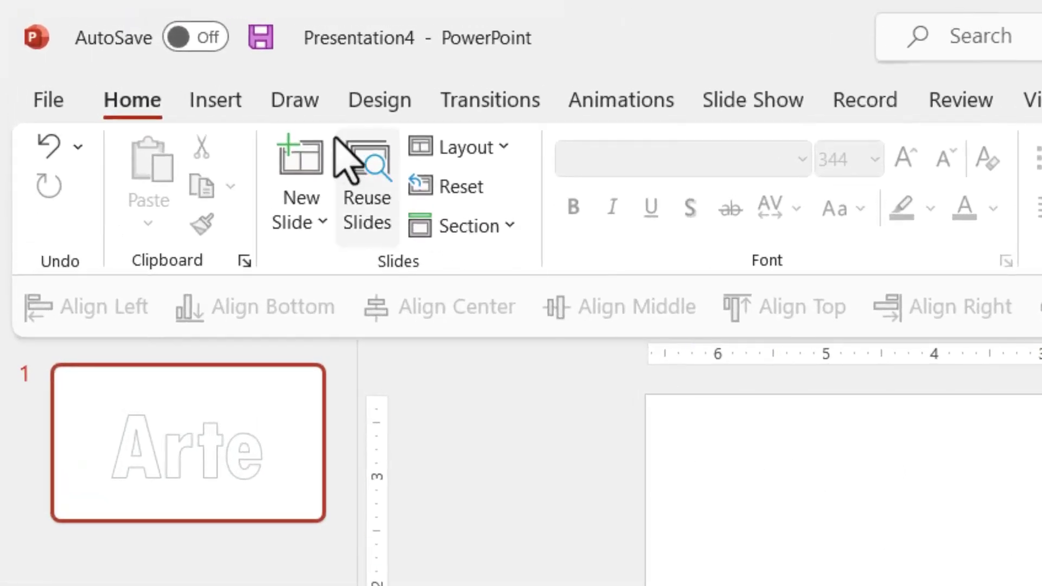
Show the Draw tab, confirm the Customize the Ribbon settings, and select the red pen
left_click(308, 102)
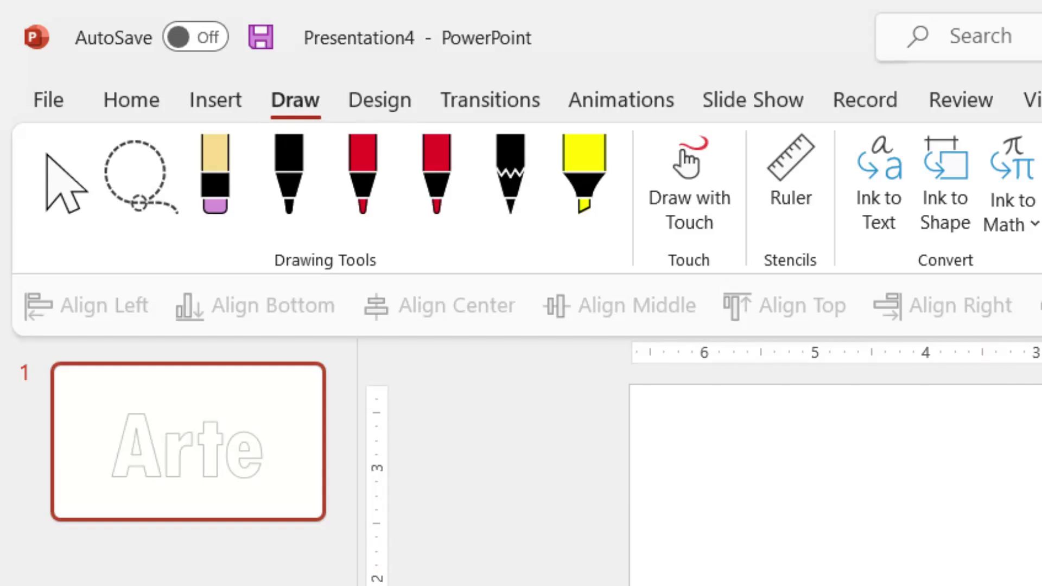
right_click(636, 104)
left_click(722, 172)
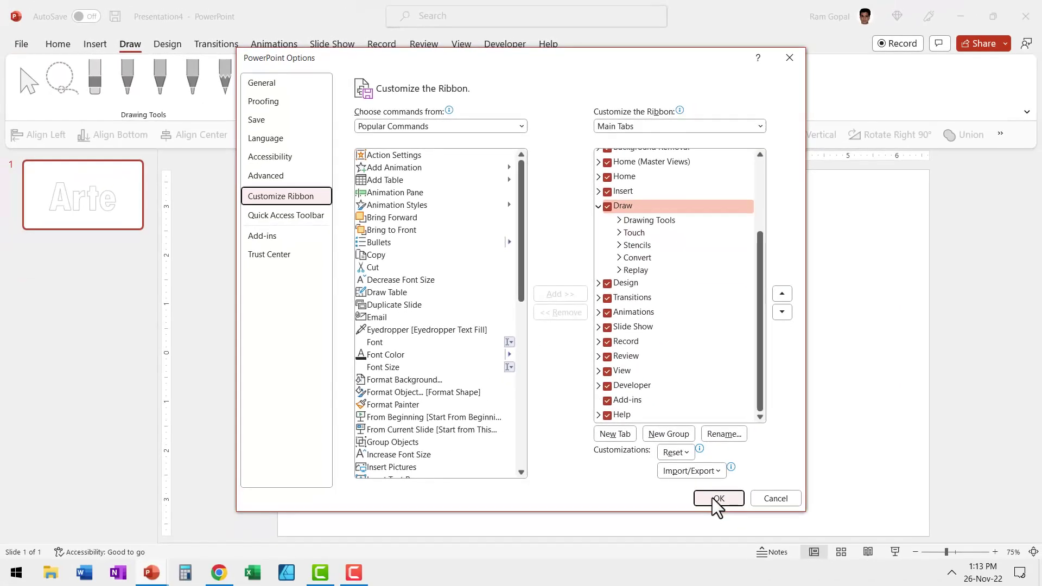
left_click(745, 550)
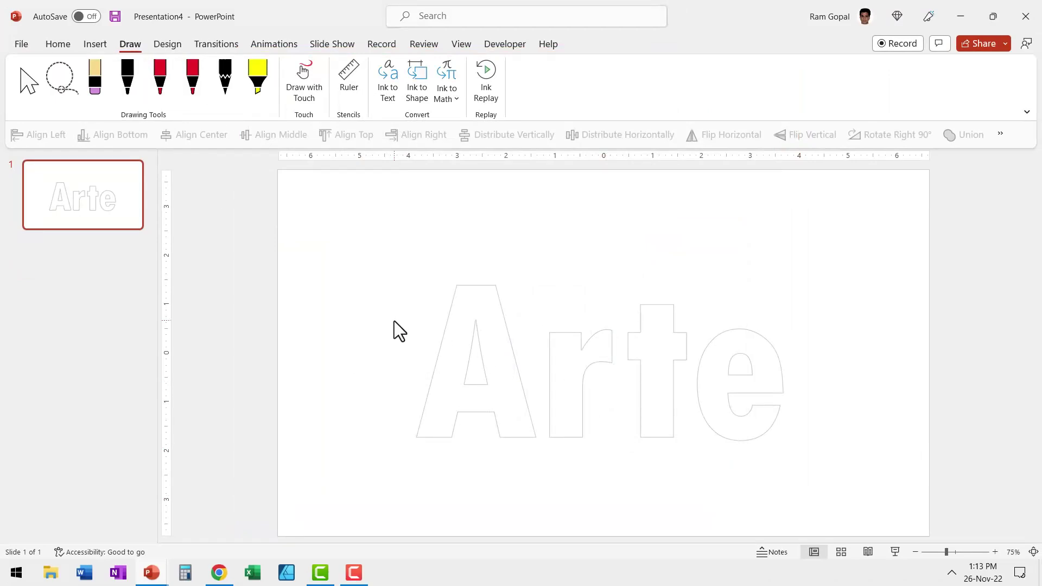
left_click(205, 97)
Set the pen to red at its thickest stroke size
left_click(205, 96)
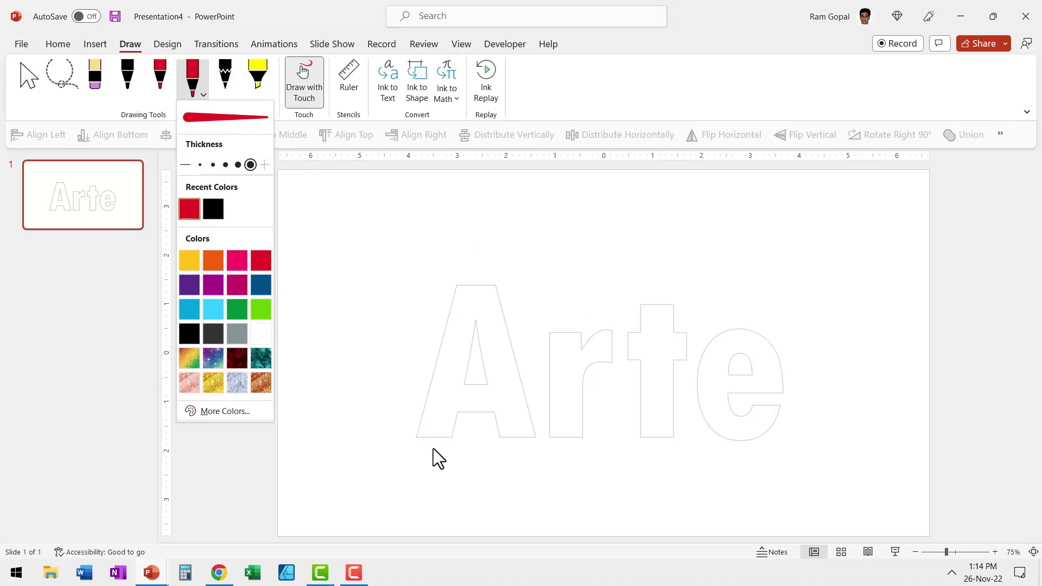
left_click(448, 212)
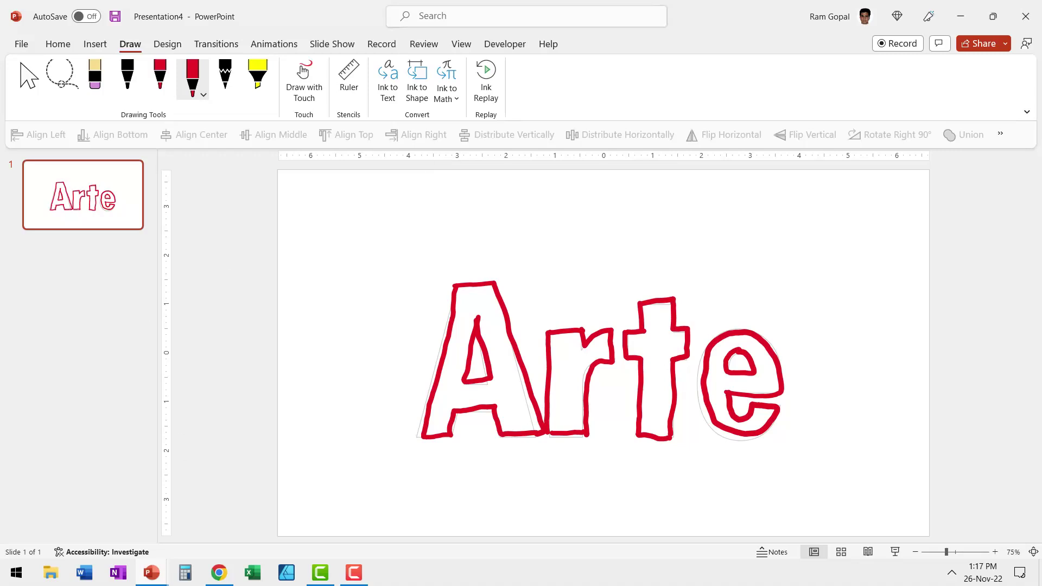
Duplicate slide 1 and delete the copied red ink from the new slide
right_click(115, 206)
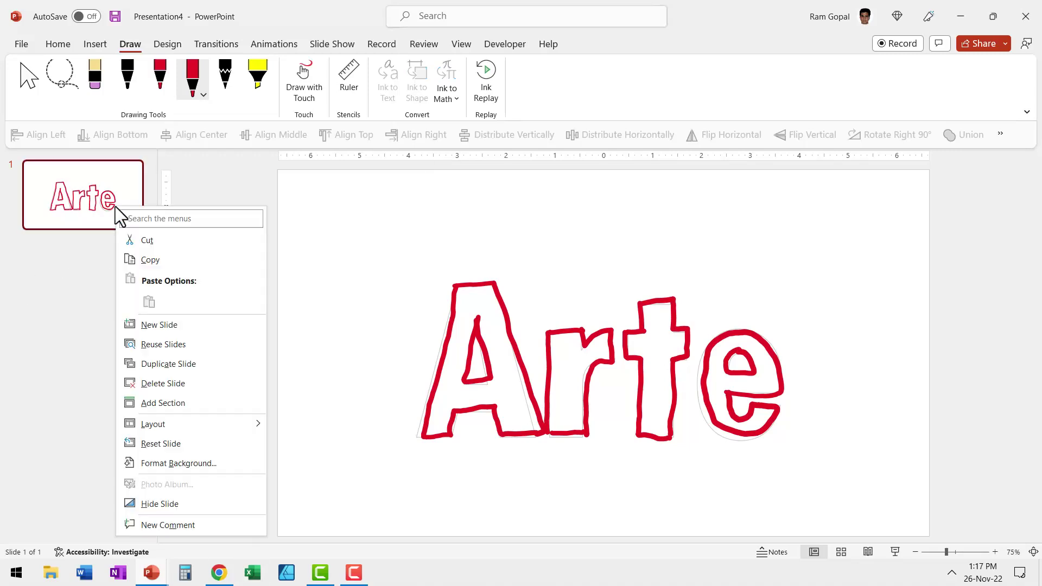
left_click(164, 364)
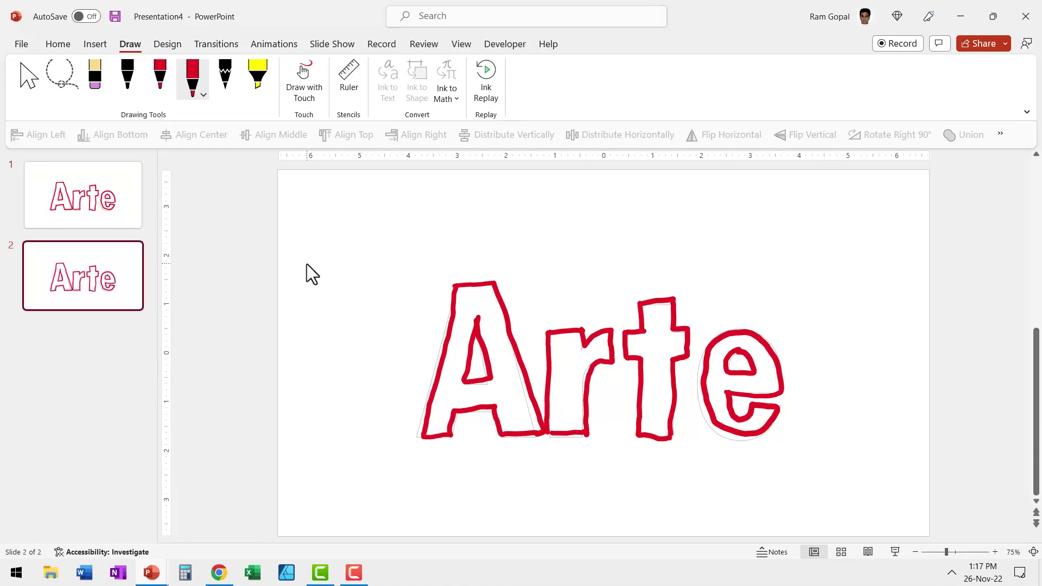
mouse_move(307, 264)
left_mouse_down()
mouse_move(528, 339)
mouse_move(855, 475)
left_mouse_up()
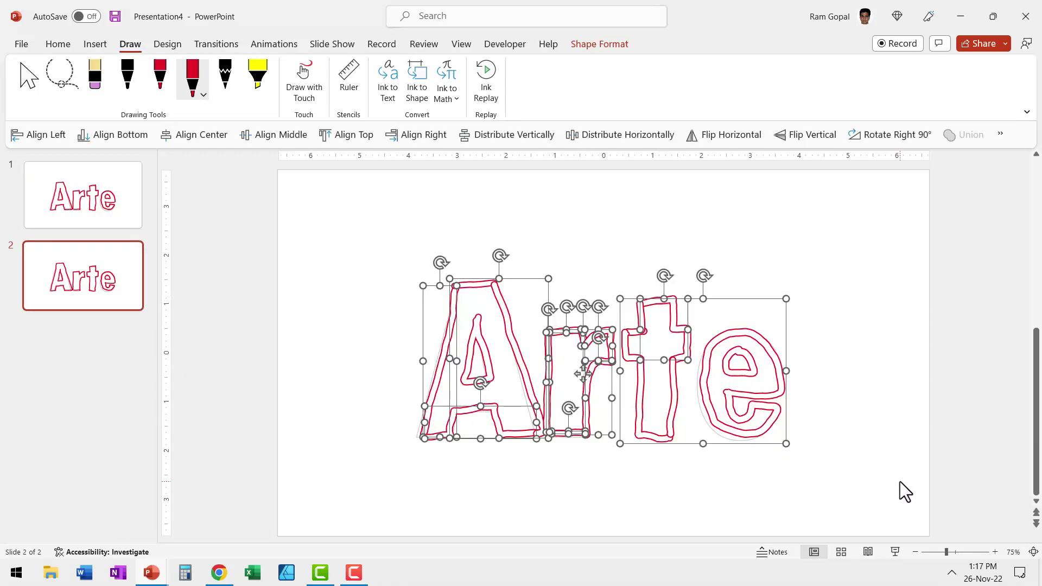
key("Delete")
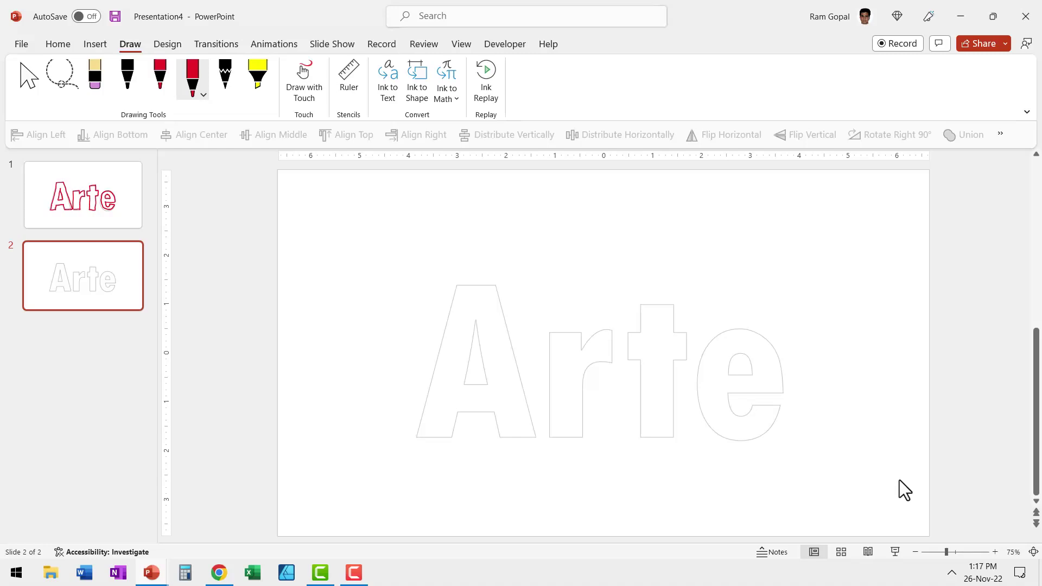
Retrace the A, r, t and e of Arte in red ink on slide 2
mouse_move(456, 285)
left_mouse_down()
mouse_move(417, 434)
mouse_move(448, 436)
mouse_move(458, 410)
mouse_move(488, 406)
mouse_move(503, 436)
mouse_move(536, 434)
left_mouse_up()
left_click(498, 287)
left_click_drag(498, 287, 539, 434)
left_click_drag(456, 285, 499, 284)
mouse_move(476, 316)
left_mouse_down()
mouse_move(462, 382)
mouse_move(481, 331)
left_mouse_up()
mouse_move(548, 331)
left_mouse_down()
mouse_move(612, 329)
mouse_move(586, 434)
left_mouse_up()
mouse_move(643, 302)
left_mouse_down()
mouse_move(673, 333)
mouse_move(673, 434)
mouse_move(627, 326)
mouse_move(642, 299)
left_mouse_up()
mouse_move(727, 390)
left_mouse_down()
mouse_move(758, 393)
mouse_move(730, 328)
mouse_move(763, 437)
mouse_move(739, 418)
mouse_move(728, 389)
mouse_move(740, 376)
mouse_move(726, 370)
left_mouse_up()
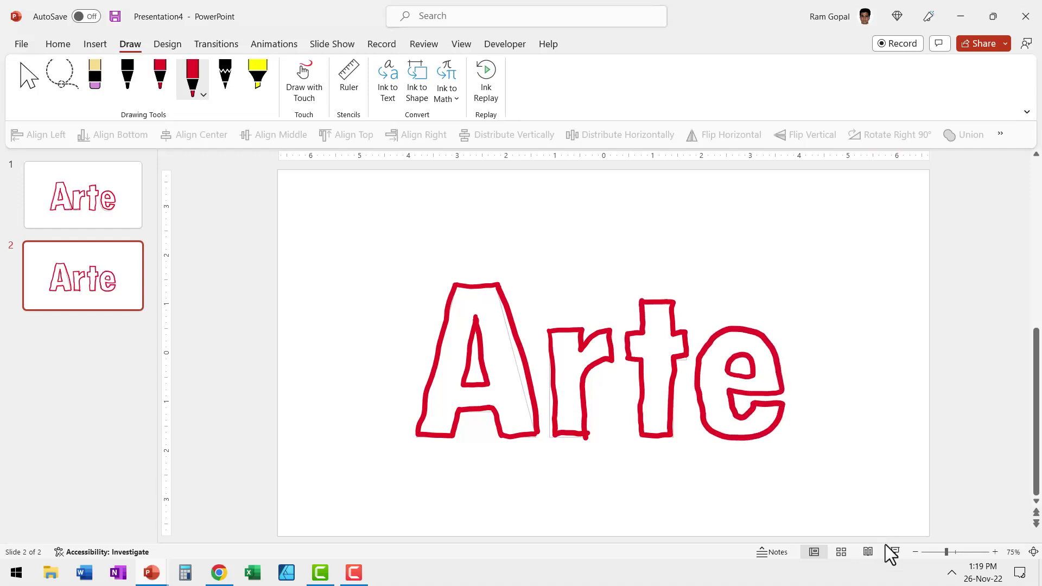
right_click(126, 271)
Duplicate slide 2 into a third slide and delete its copied red ink
left_click(162, 384)
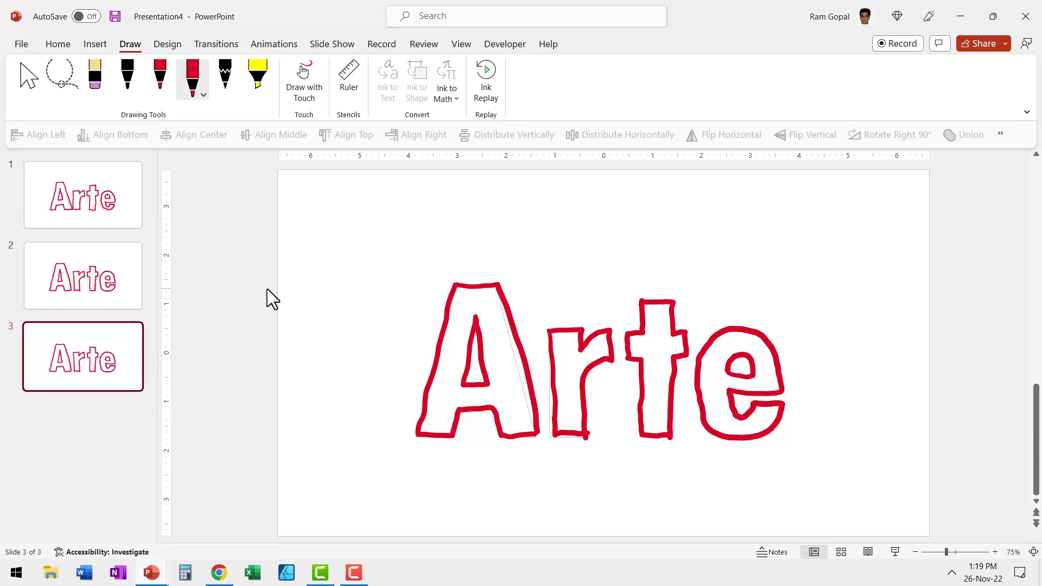
left_click_drag(282, 267, 931, 533)
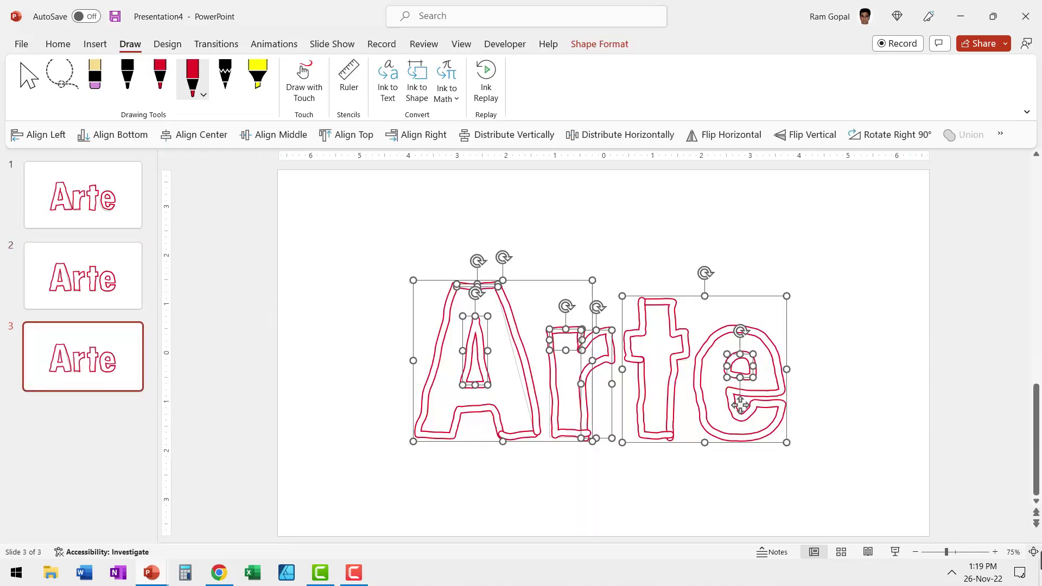
key("Delete")
Retrace the A, r, t and e of Arte in red ink on slide 3
mouse_move(495, 285)
left_mouse_down()
mouse_move(428, 375)
mouse_move(457, 411)
mouse_move(534, 430)
mouse_move(496, 286)
left_mouse_up()
mouse_move(477, 318)
left_mouse_down()
mouse_move(468, 357)
mouse_move(478, 318)
left_mouse_up()
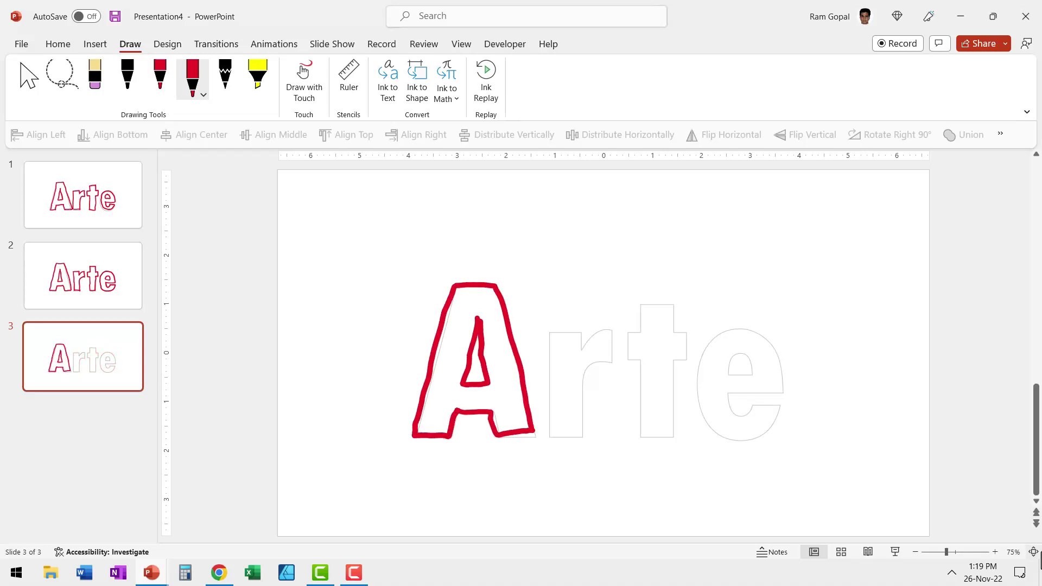
mouse_move(547, 332)
left_mouse_down()
mouse_move(612, 332)
mouse_move(581, 435)
left_mouse_up()
mouse_move(641, 305)
left_mouse_down()
mouse_move(685, 361)
mouse_move(645, 437)
mouse_move(631, 332)
mouse_move(641, 306)
left_mouse_up()
mouse_move(730, 392)
left_mouse_down()
mouse_move(782, 390)
mouse_move(760, 332)
mouse_move(699, 407)
mouse_move(782, 404)
mouse_move(730, 393)
mouse_move(754, 376)
left_mouse_up()
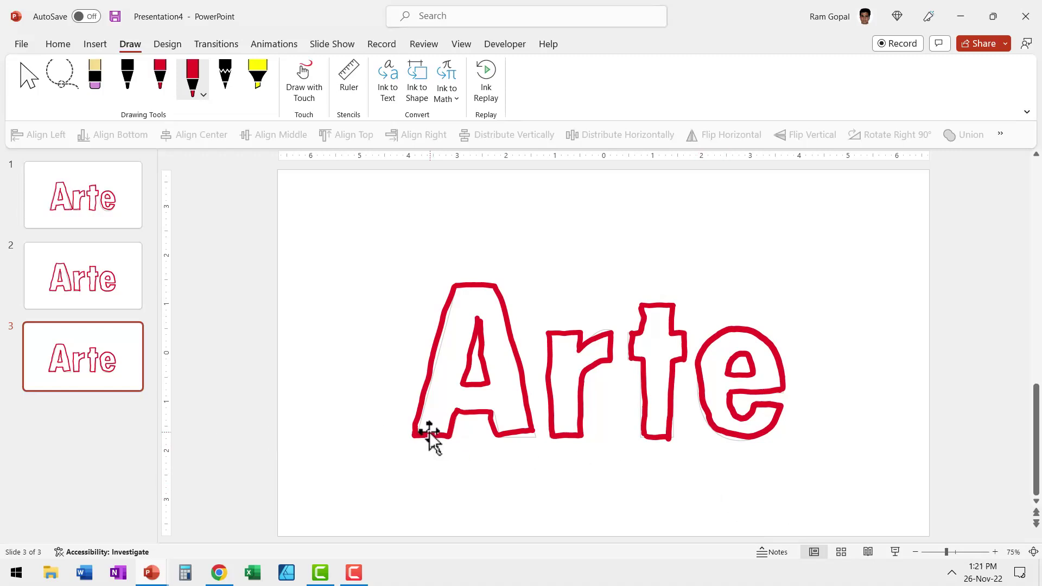
left_click(69, 47)
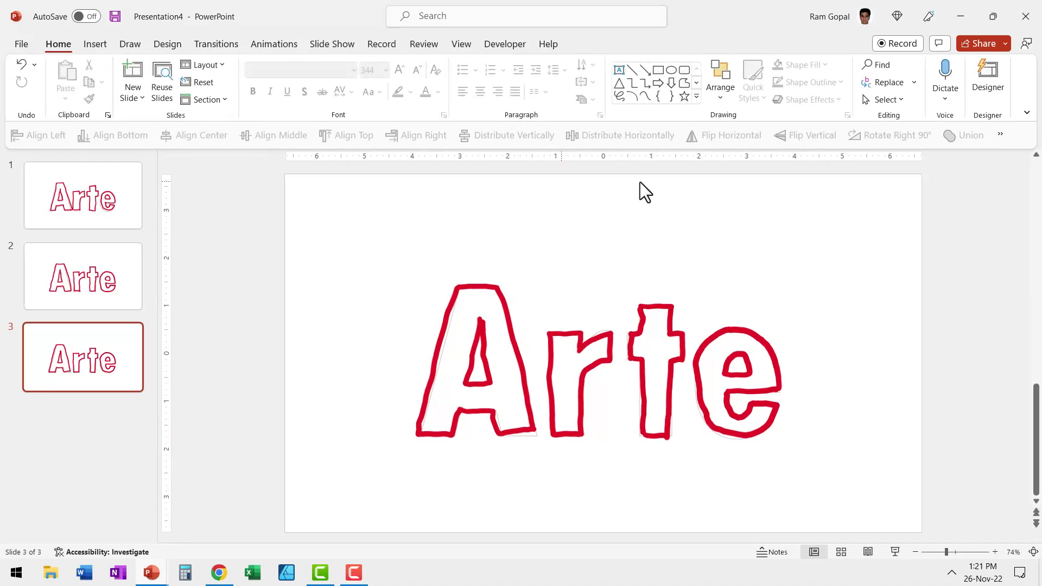
Hide the grey TextBox 4 on the current slide and on slide 1 using the Selection Pane
left_click(898, 100)
left_click(906, 158)
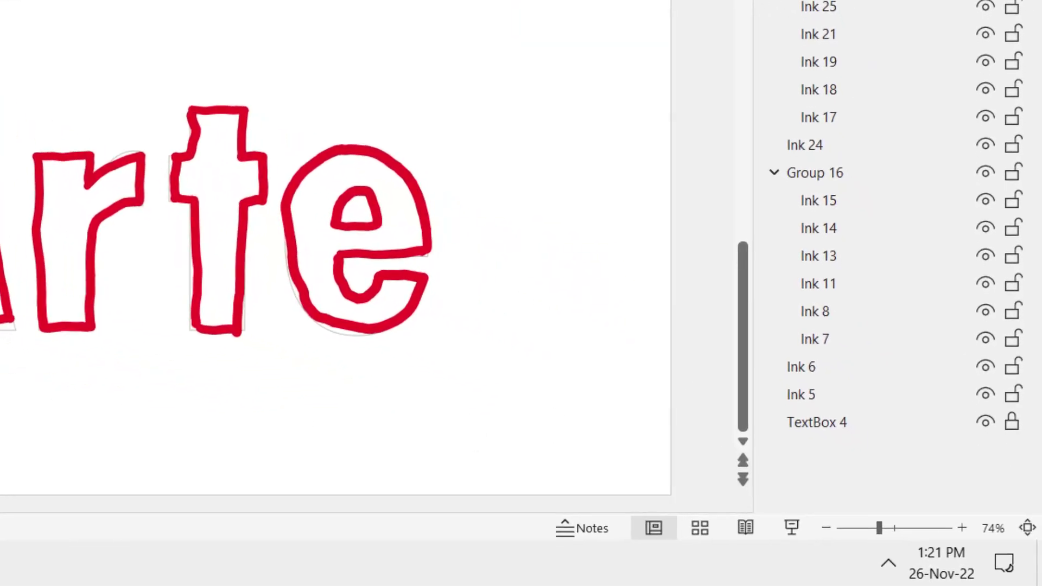
left_click(986, 422)
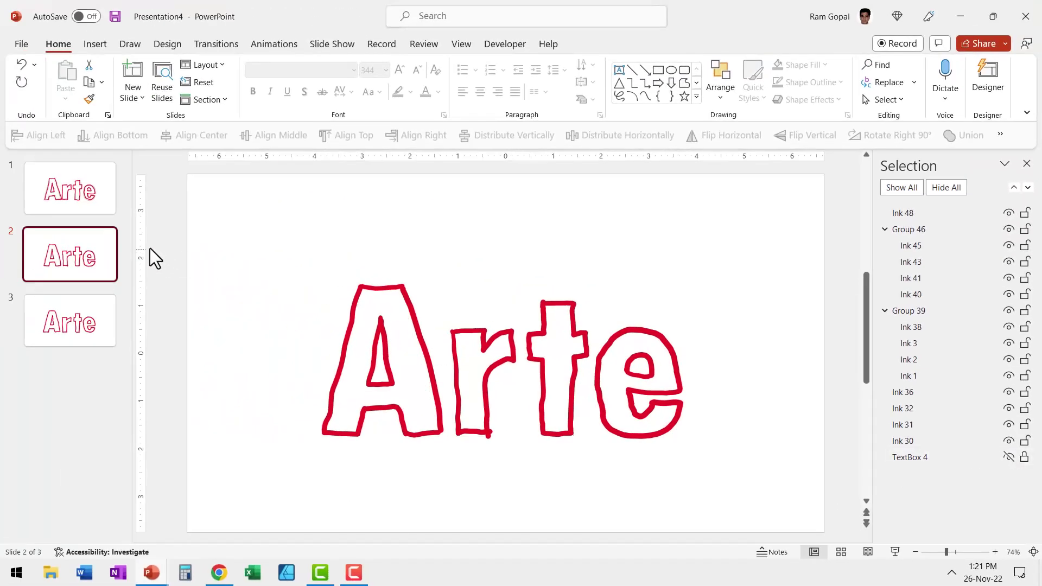
key("Up")
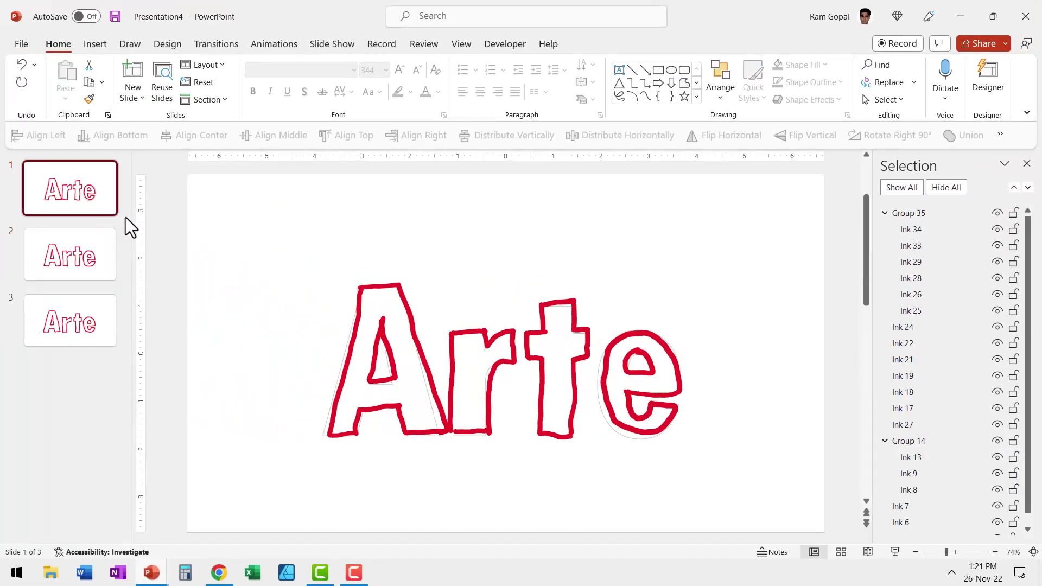
scroll(968, 448, "down", 2)
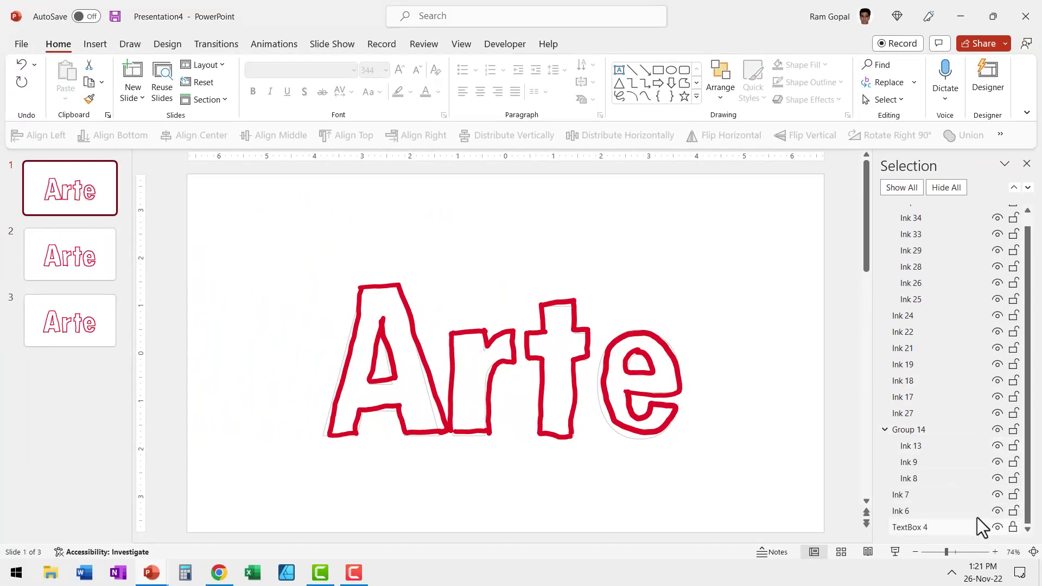
left_click(998, 527)
left_click(1027, 164)
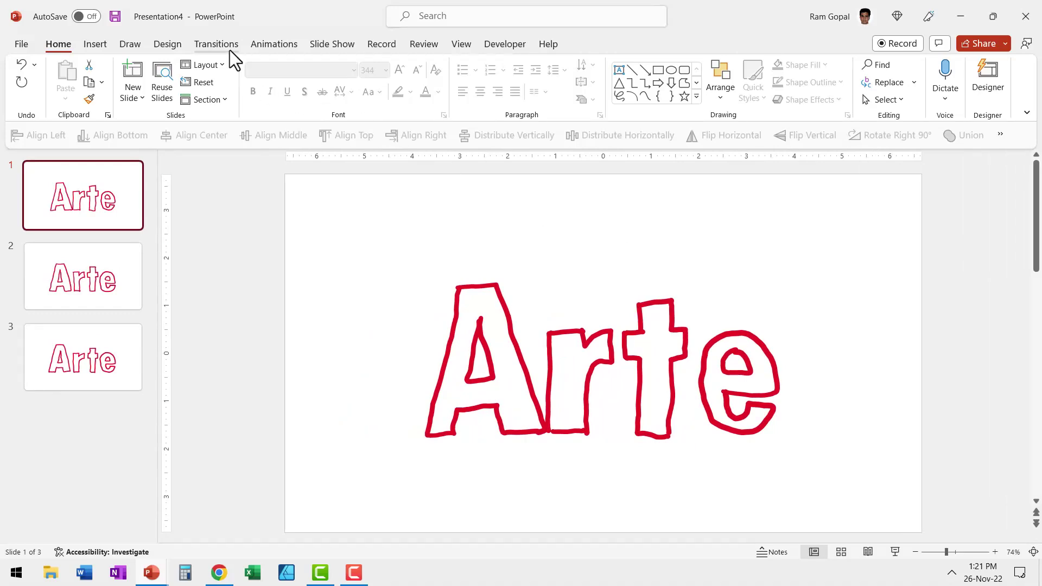
Set the slide to advance automatically after 0.25 seconds
left_click(217, 44)
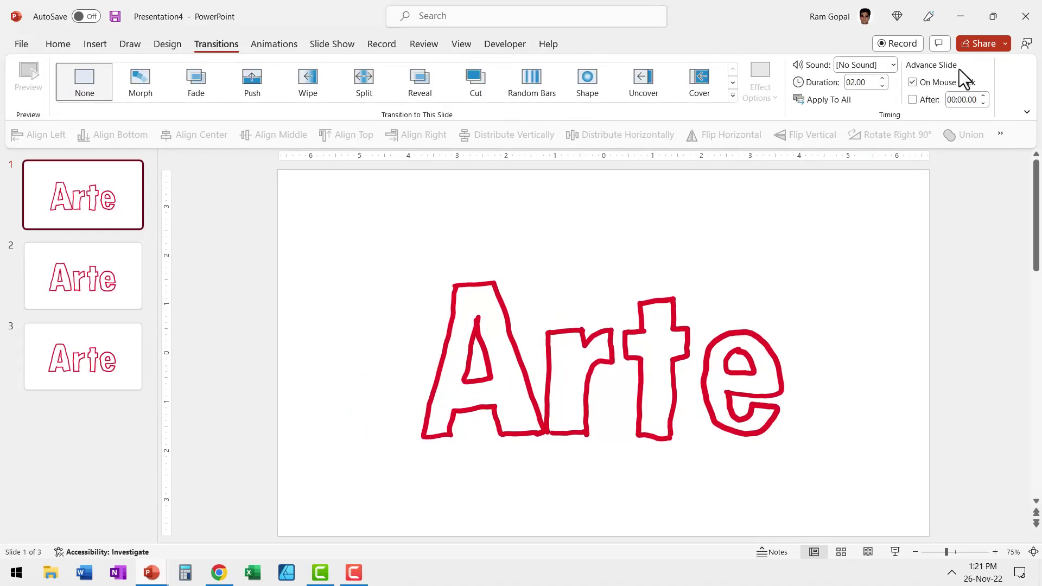
left_click(911, 100)
left_click(959, 100)
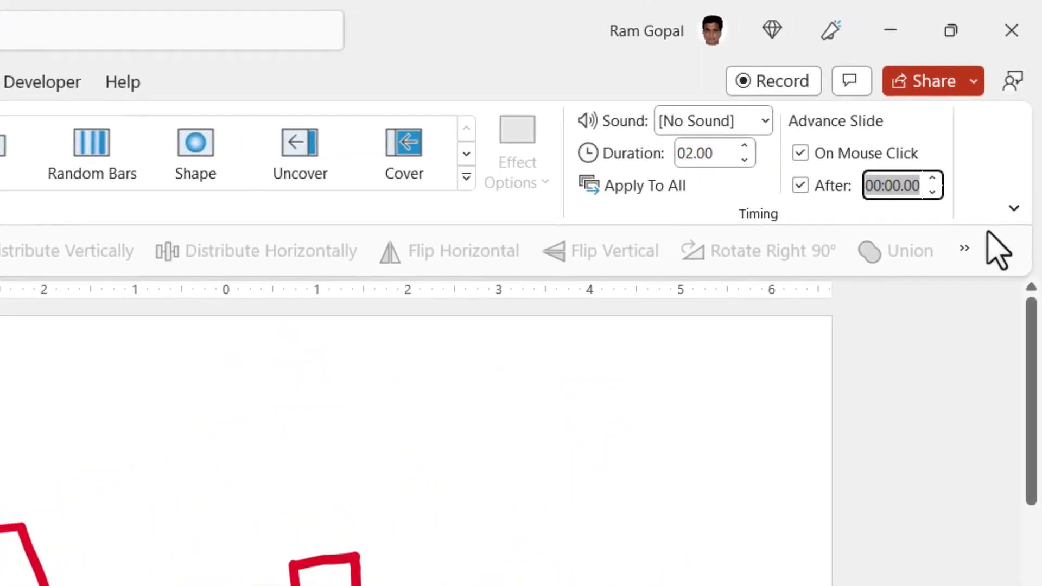
type("0.25")
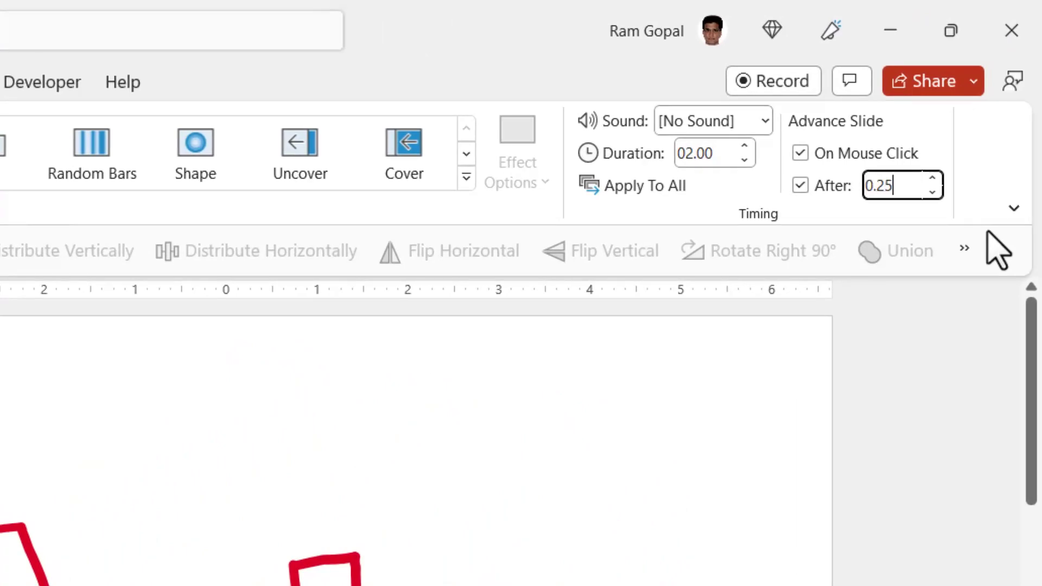
key("Return")
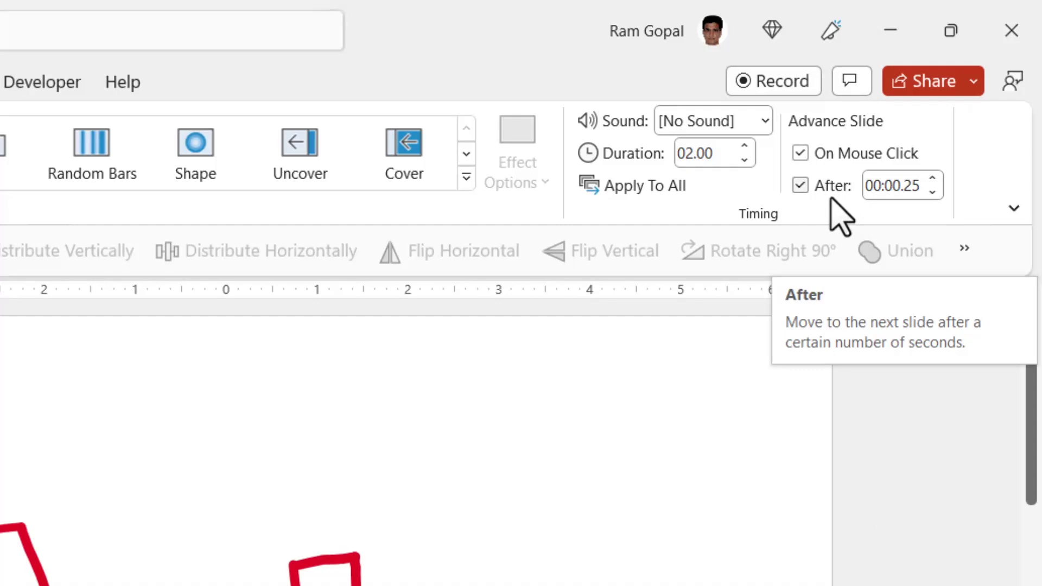
Apply the 0.25-second timing to all slides and check slides 2 and 3
left_click(653, 191)
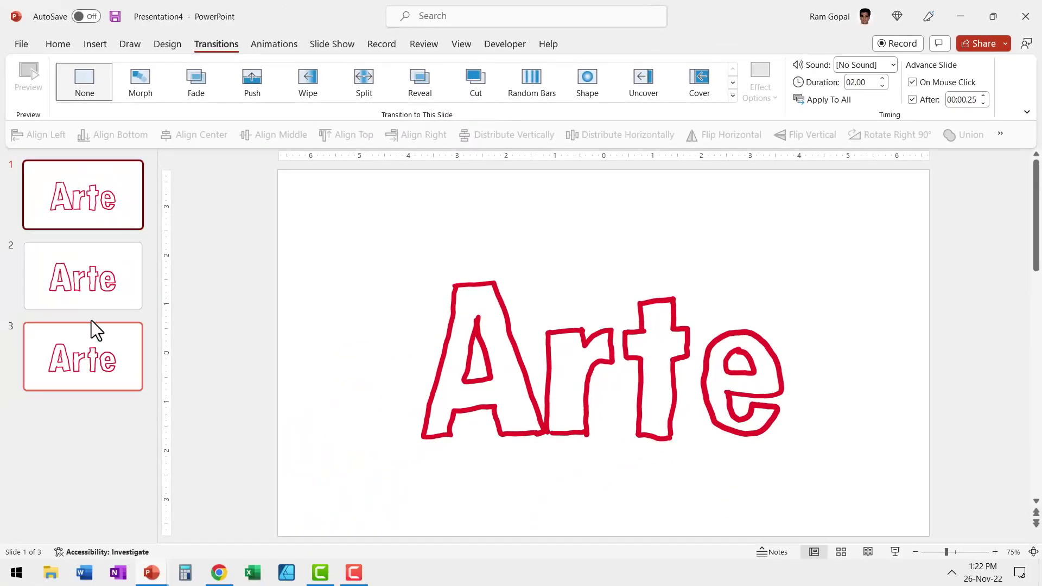
left_click(103, 298)
left_click(109, 344)
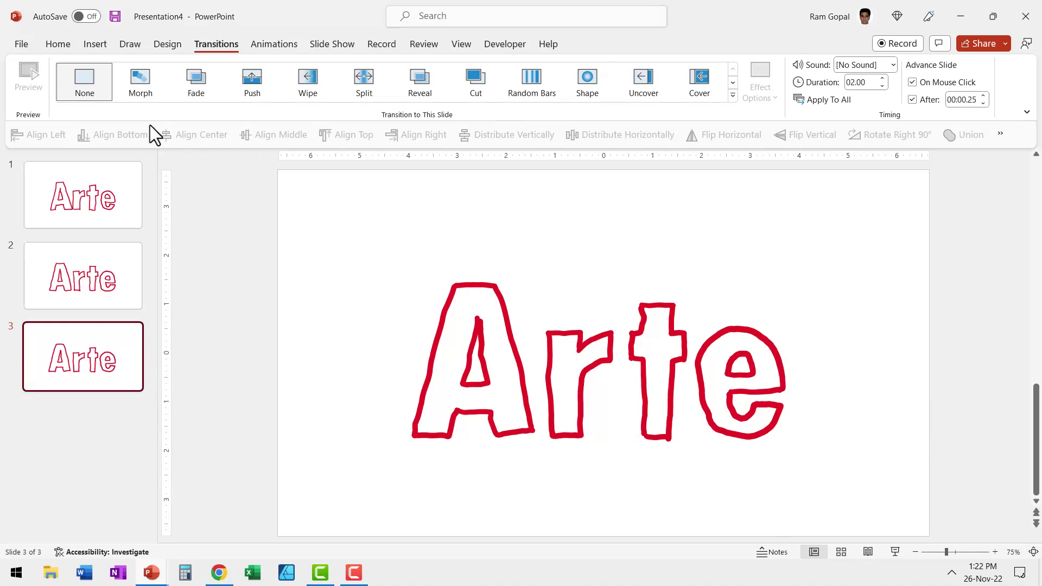
Set up an Extra Large animated GIF export with a transparent background
left_click(23, 45)
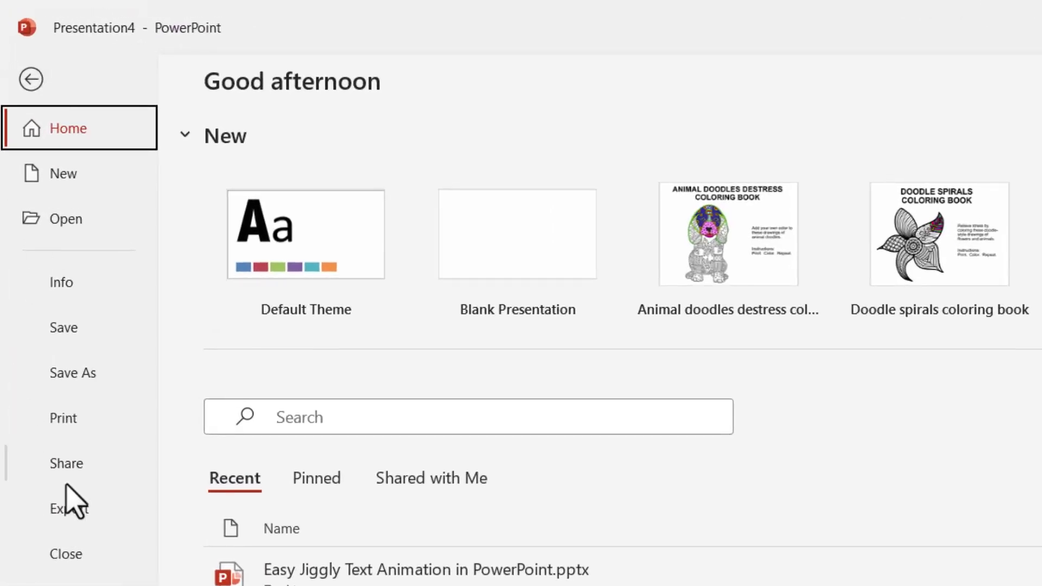
left_click(76, 510)
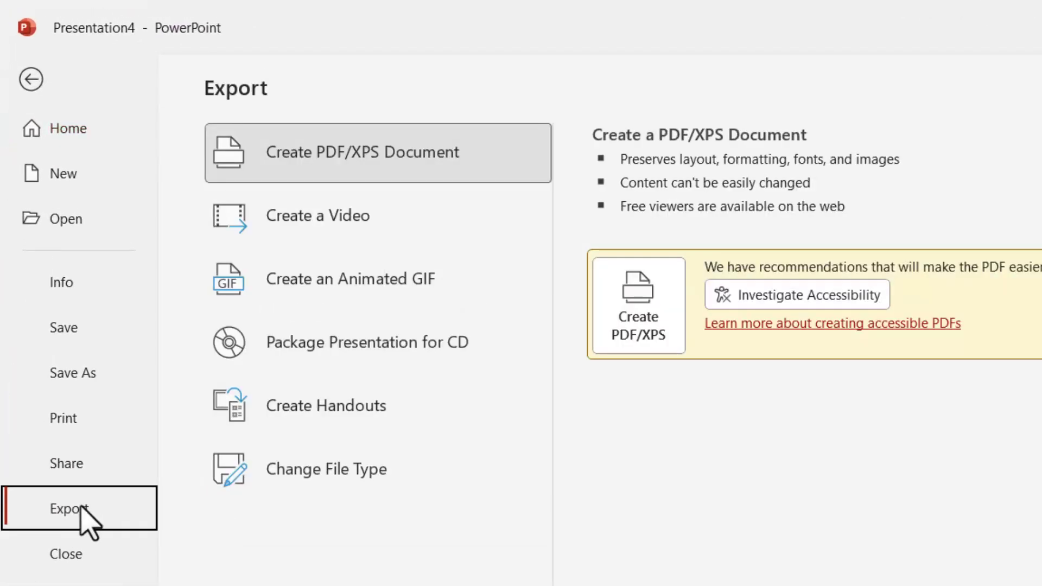
left_click(342, 288)
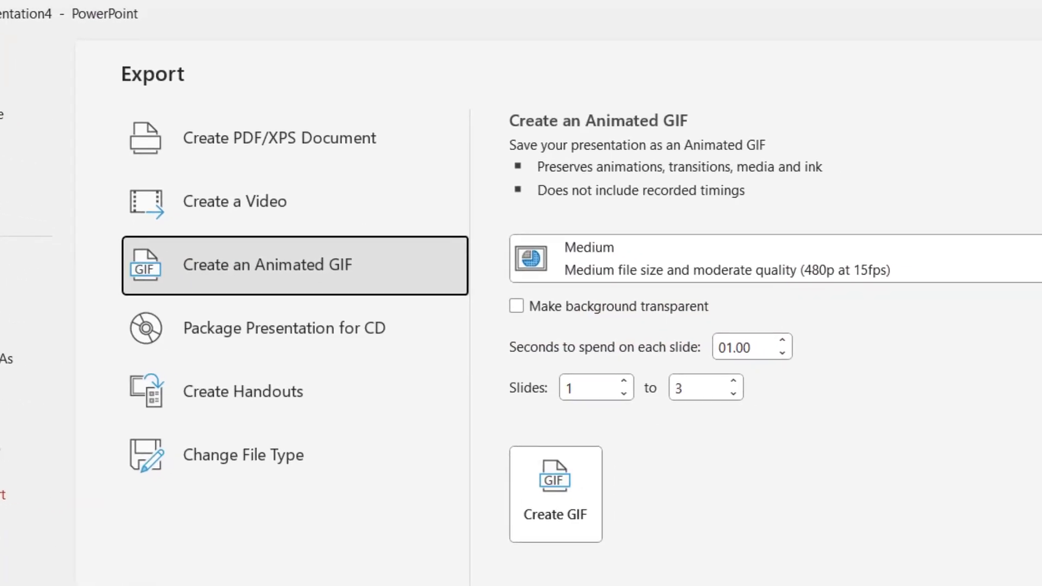
left_click(727, 286)
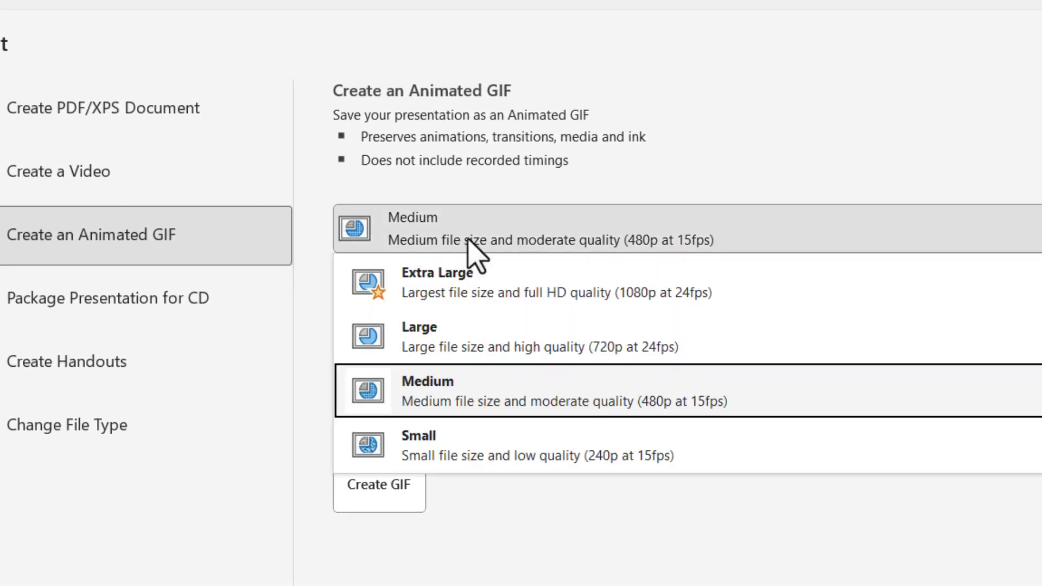
left_click(448, 288)
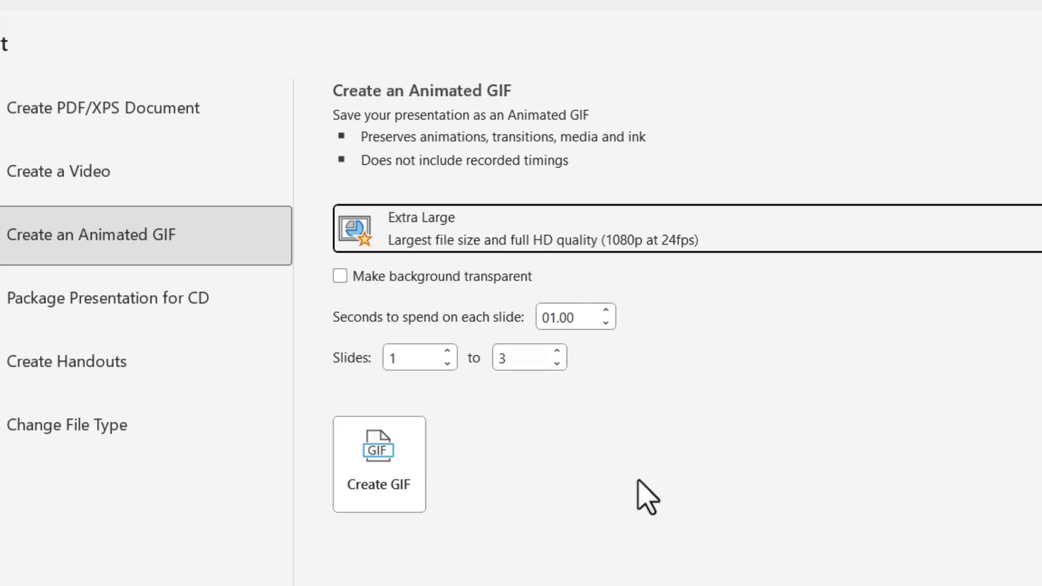
left_click(341, 277)
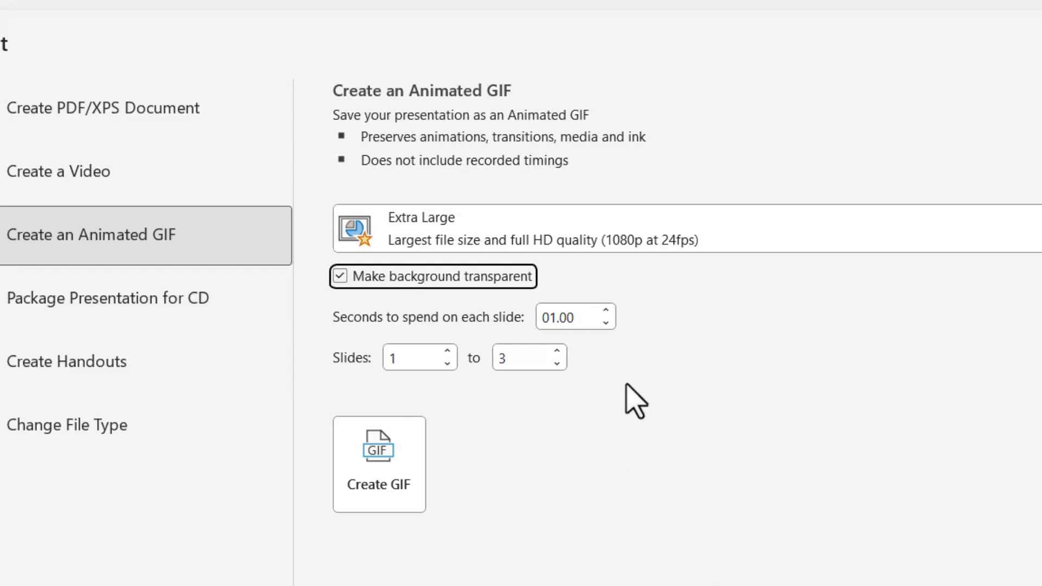
Create the GIF and save it as Arte
left_click(384, 466)
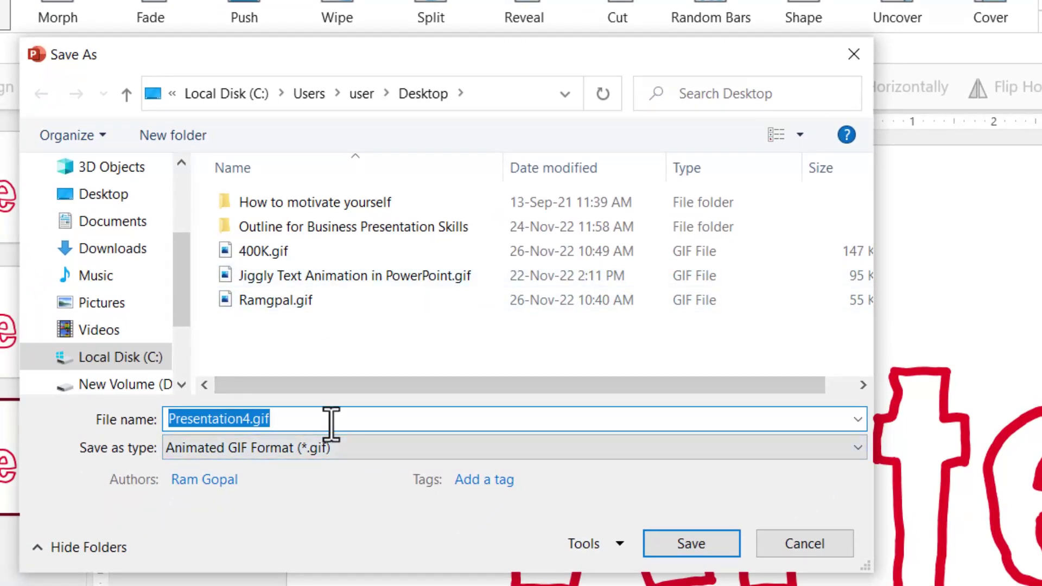
type("Arte")
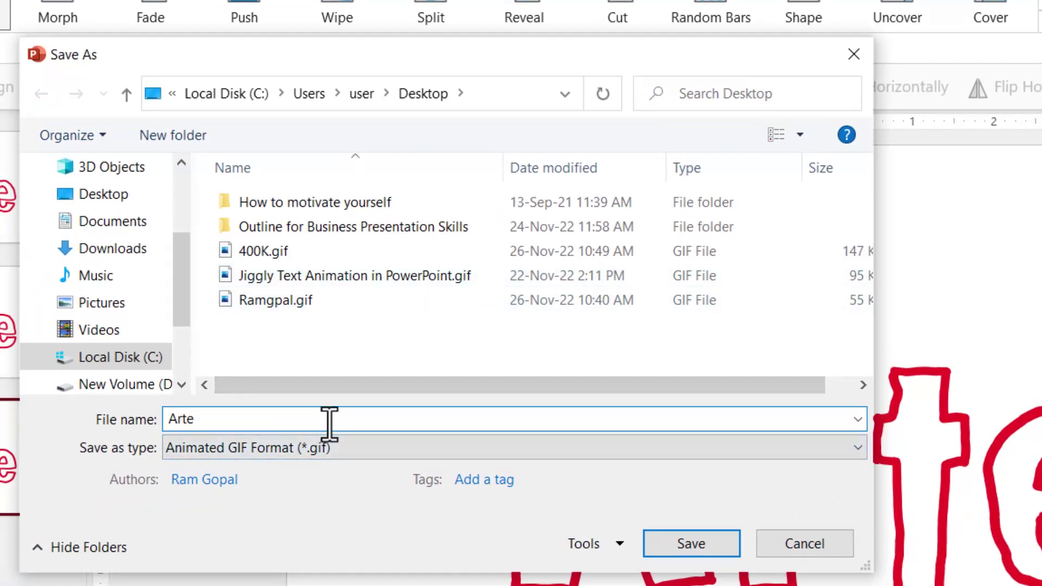
key("Return")
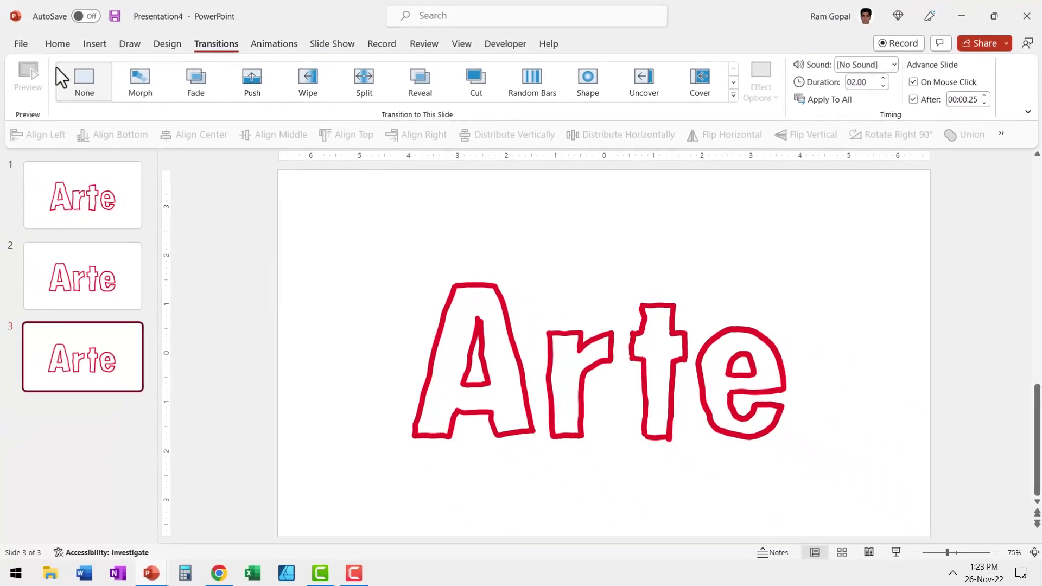
Create a new Default Theme presentation and switch its slide to the Blank layout
left_click(31, 44)
left_click(47, 106)
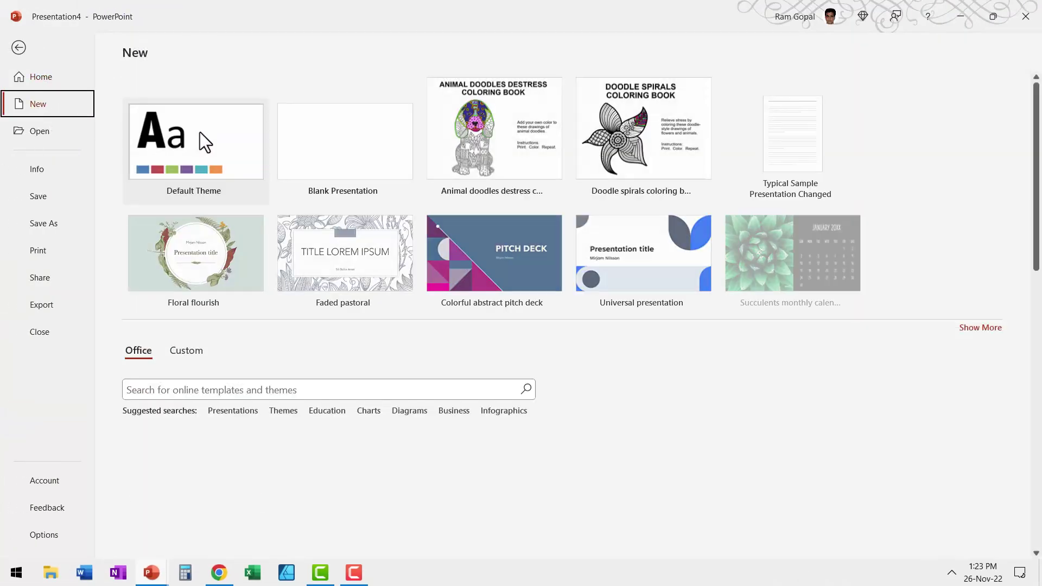
left_click(200, 132)
right_click(309, 309)
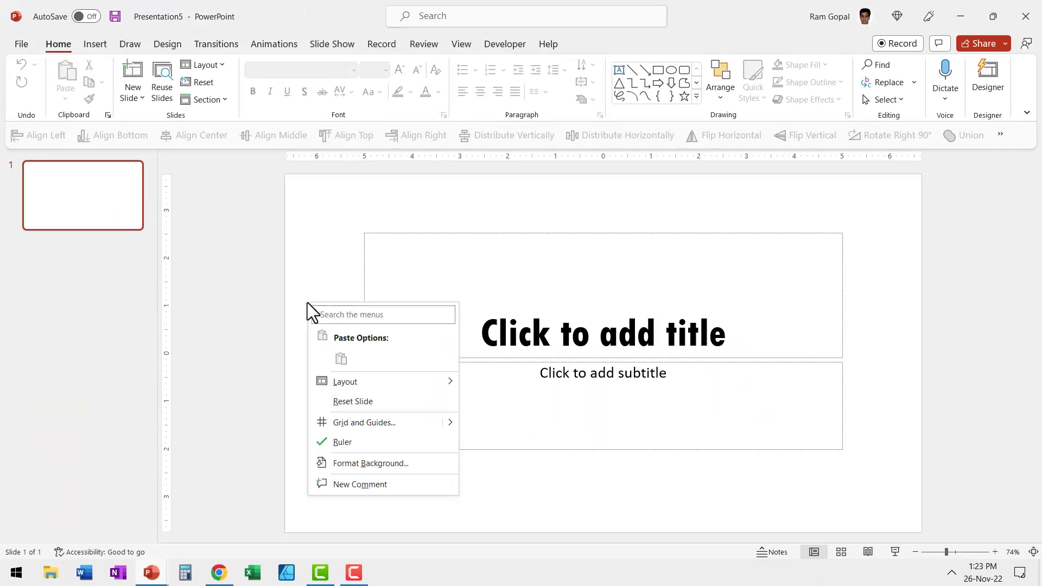
mouse_move(377, 385)
left_click(515, 516)
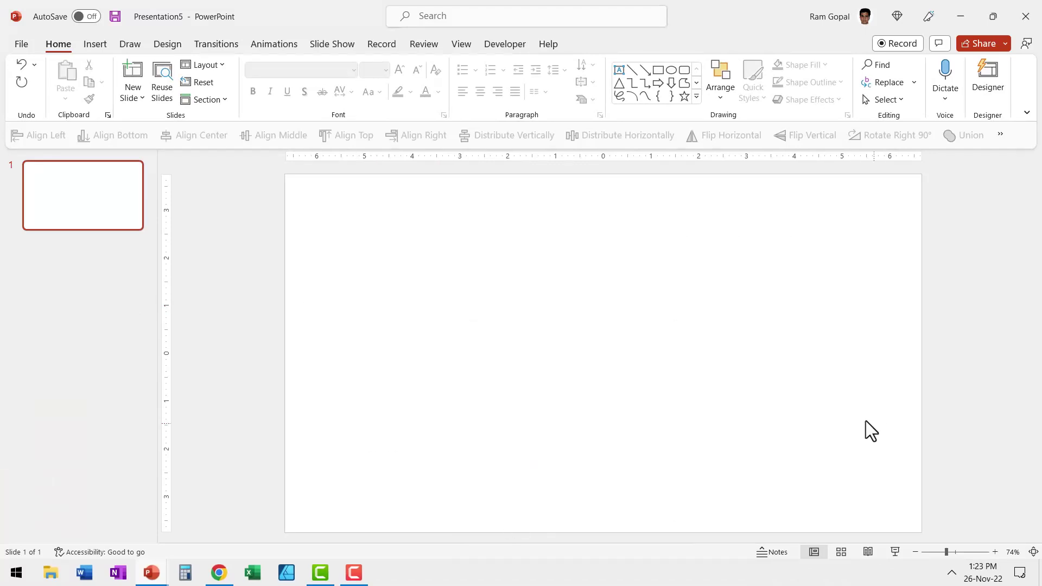
Insert Arte.gif from this device onto the blank slide
left_click(88, 46)
left_click(130, 95)
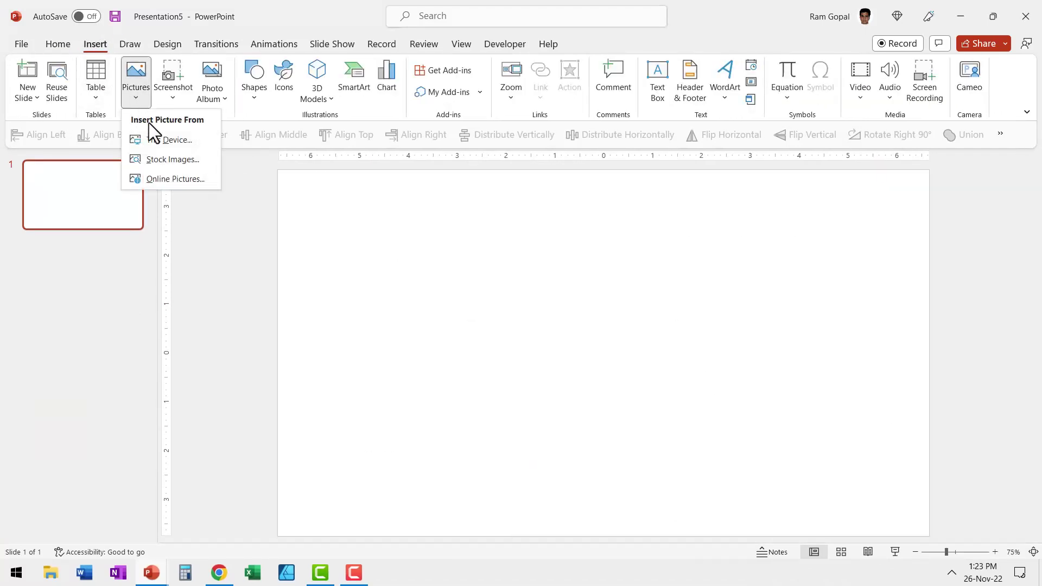
left_click(165, 141)
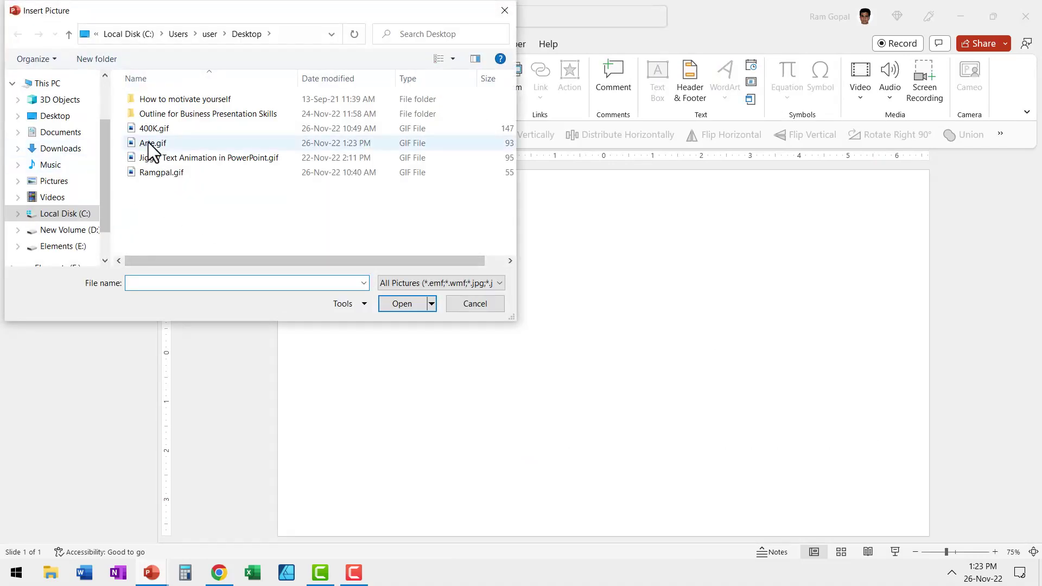
left_click(151, 144)
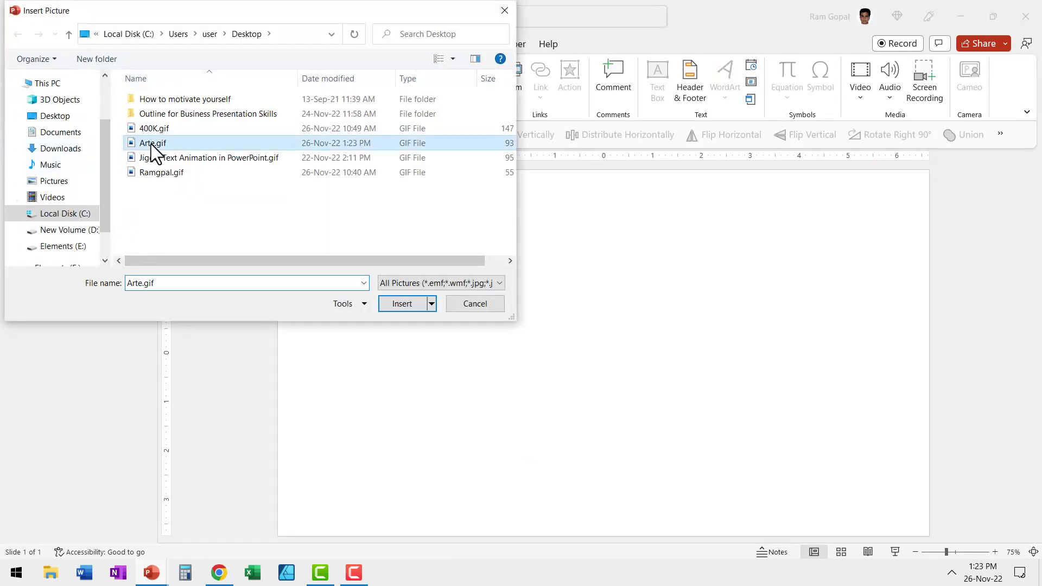
left_click(403, 304)
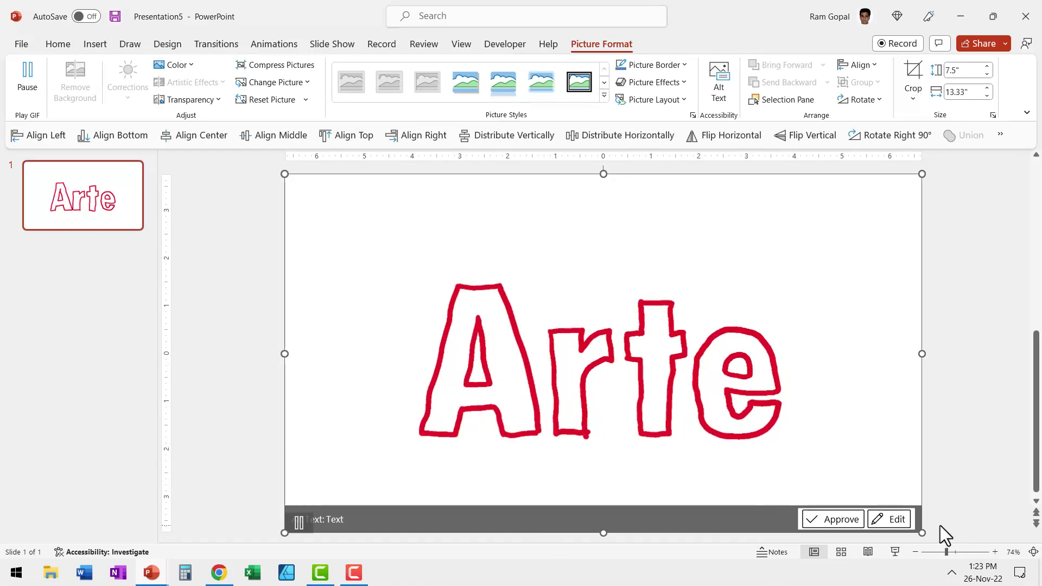
Shrink the Arte GIF by dragging its corner handle
left_click(934, 492)
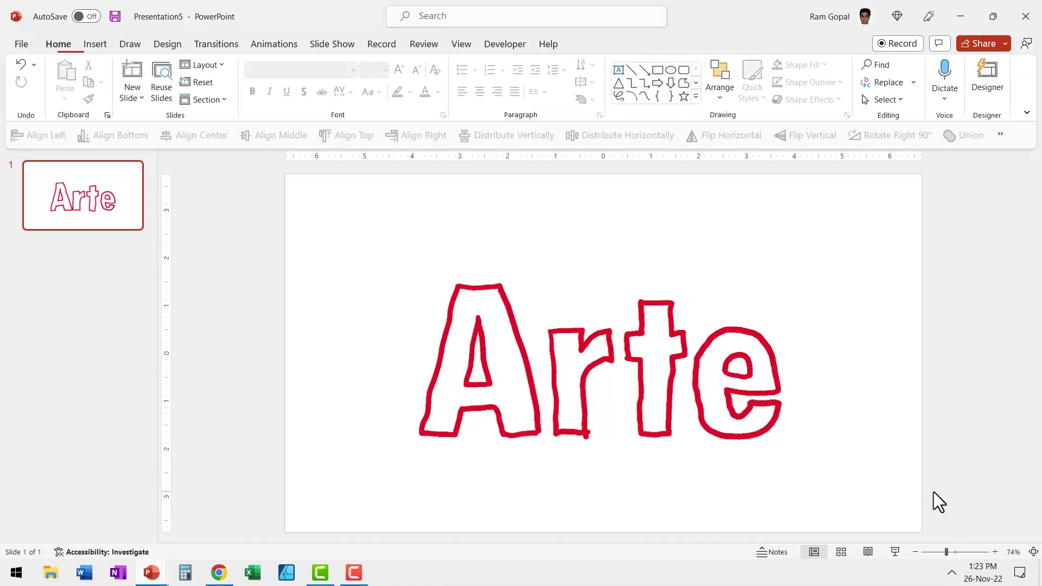
left_click(791, 414)
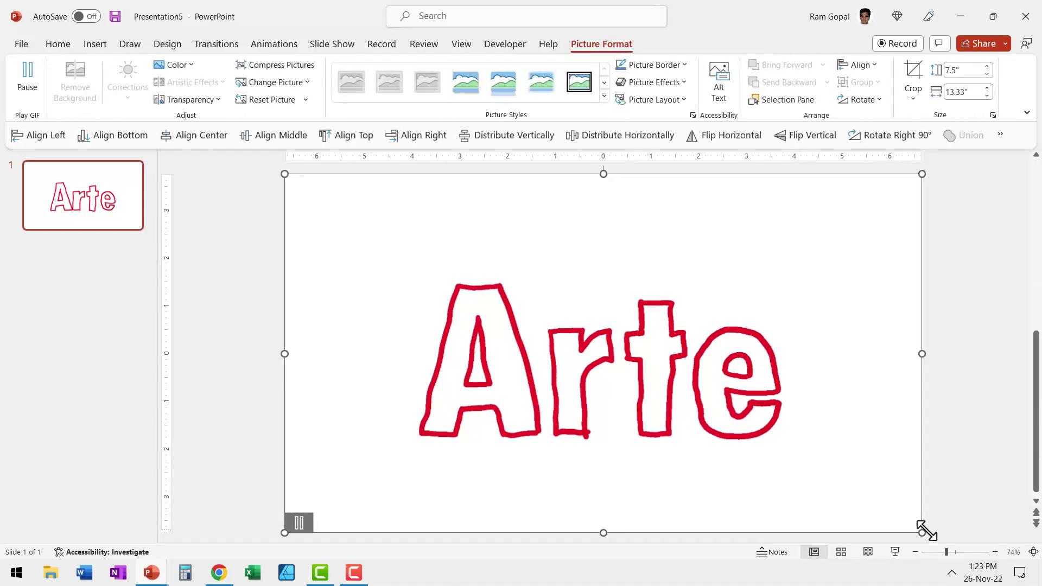
left_click_drag(926, 531, 850, 498)
Add a text box near the slide top reading 'Thank You'
left_click(58, 43)
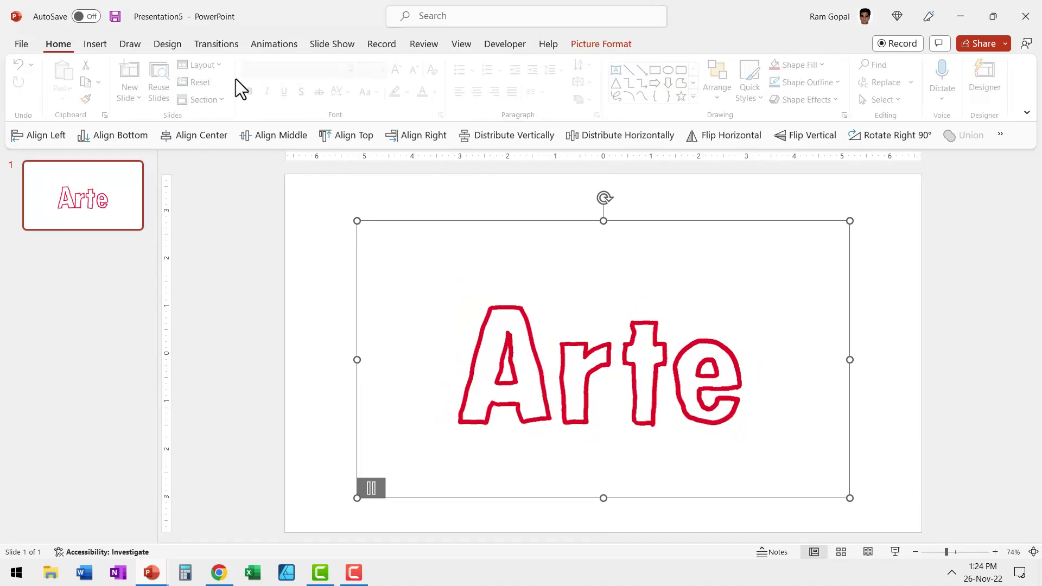
left_click(617, 70)
left_click(434, 209)
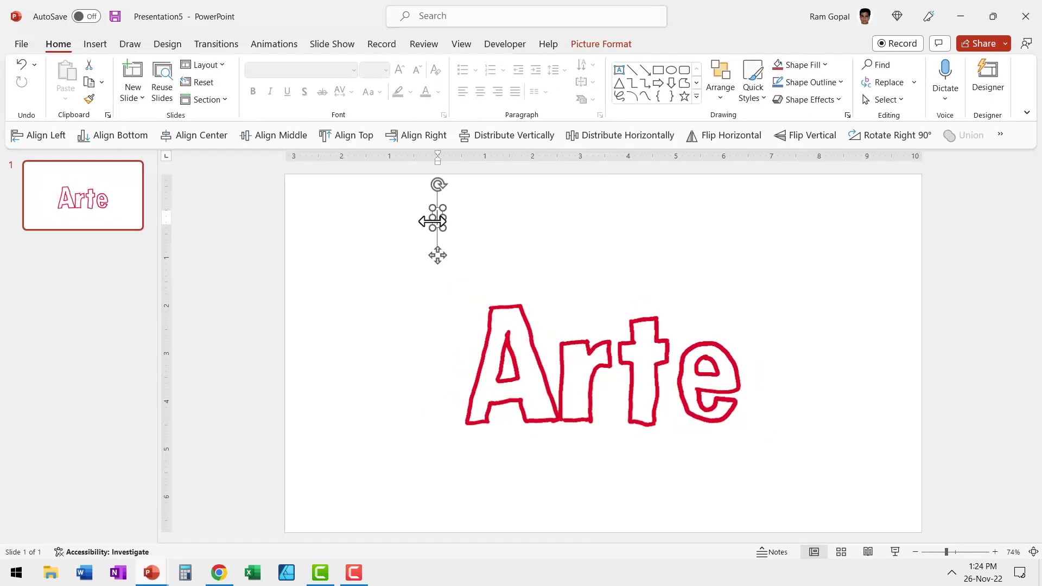
type("Thank")
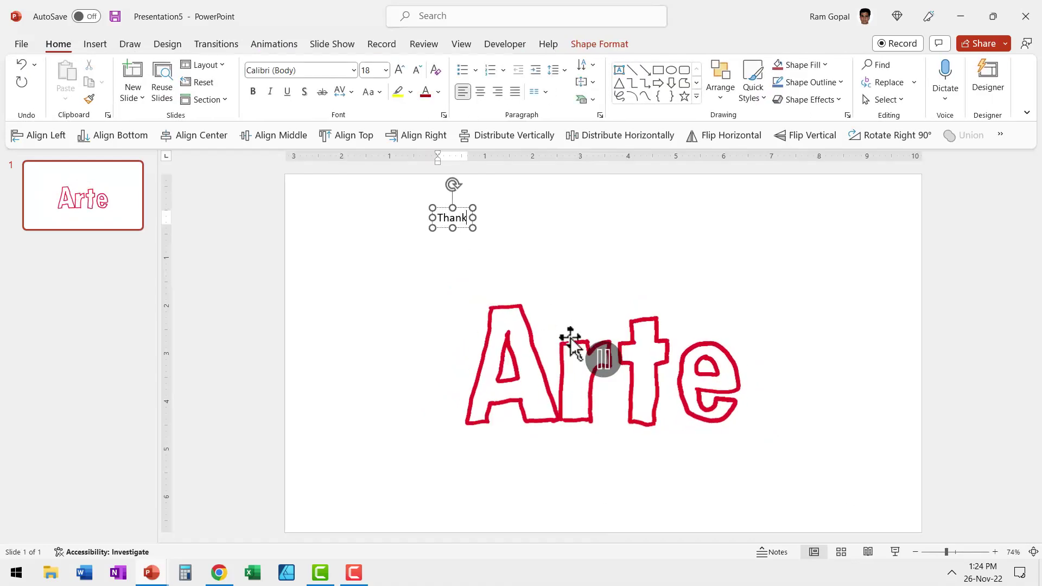
type(" You")
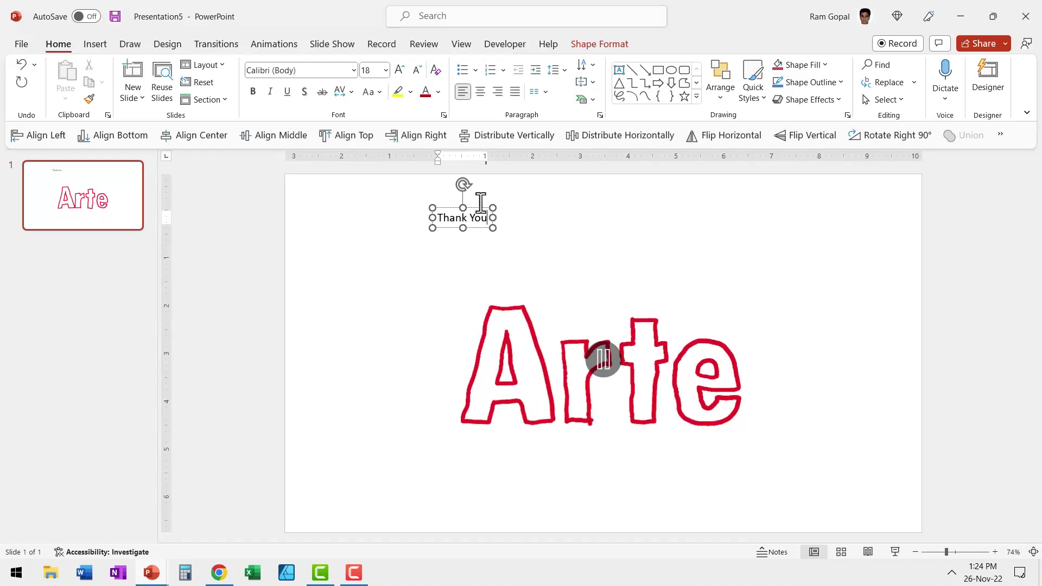
Format 'Thank You' in Tw Cen MT Condensed Extra Bold at size 166
left_click(468, 209)
left_click(354, 70)
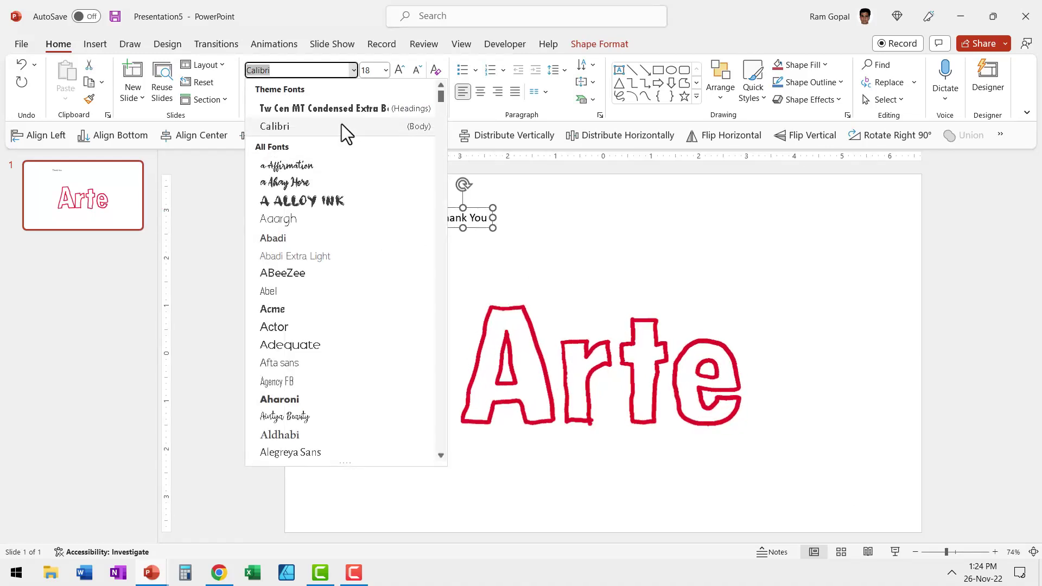
left_click(356, 108)
left_click(385, 70)
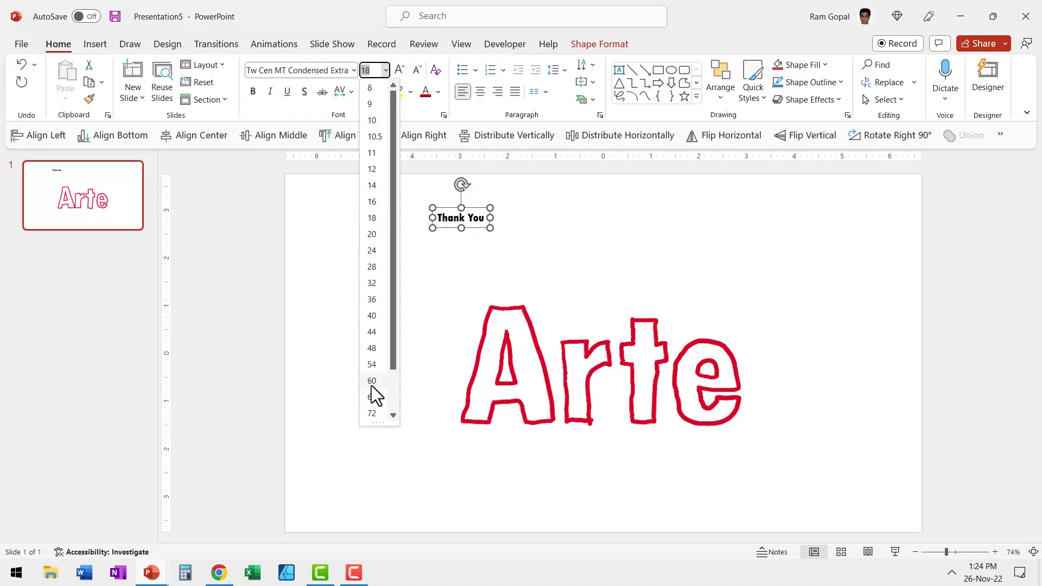
scroll(377, 415, "down", 3)
type("166")
key("Return")
left_click(755, 387)
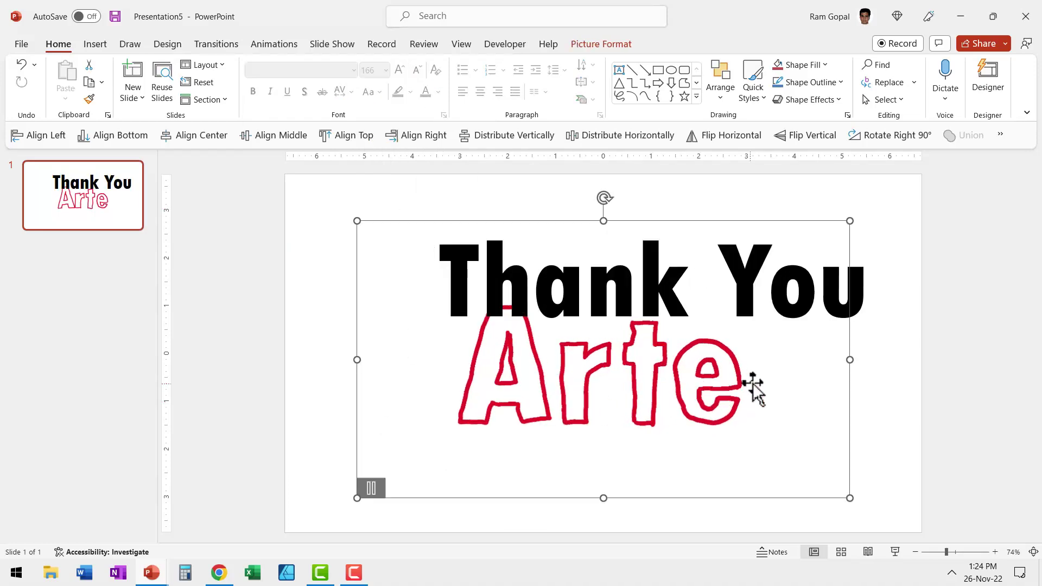
right_click(856, 337)
left_click(812, 372)
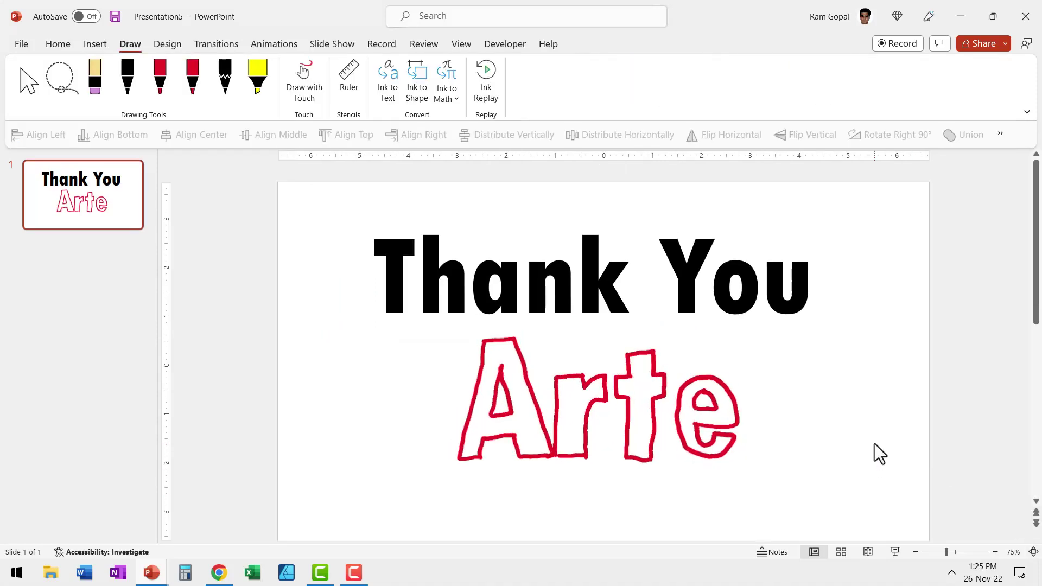
Review the Transitions settings for the Thank You slide, which has no transition applied
mouse_move(742, 474)
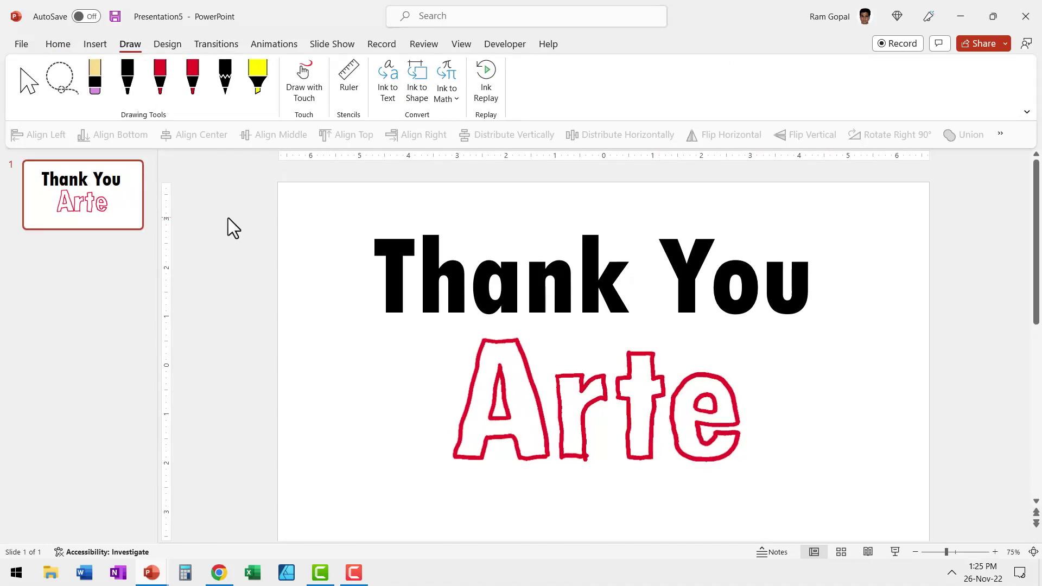
left_click(217, 43)
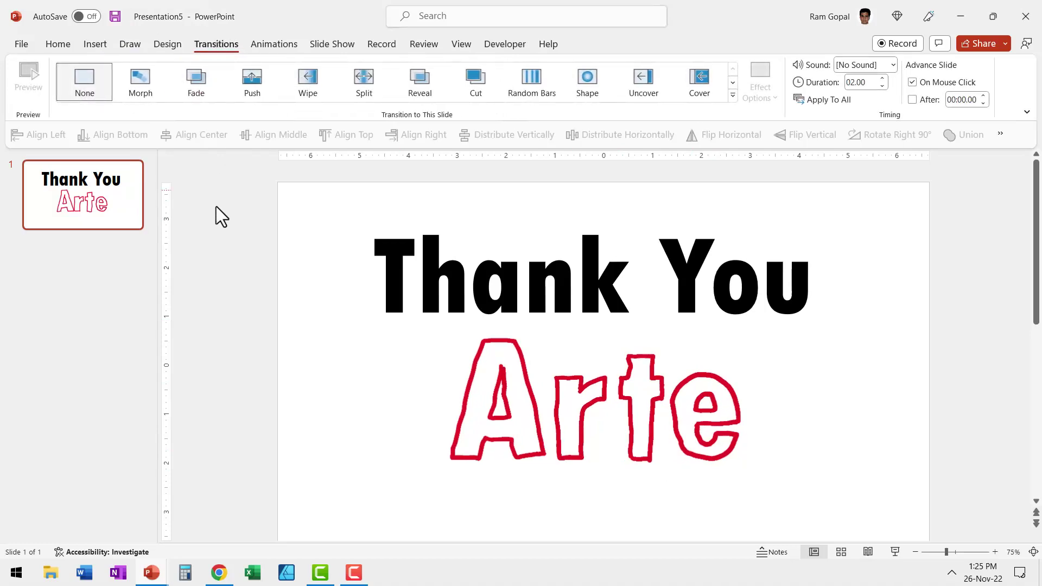